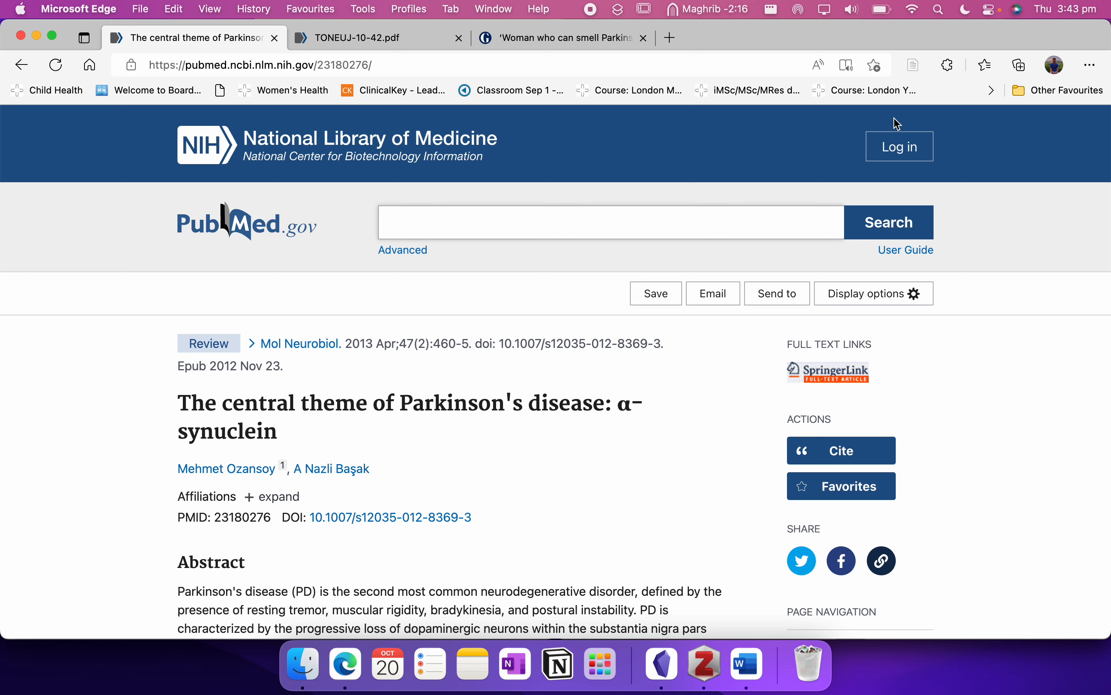
Save the PubMed α-synuclein article to the Parkinson's Essay collection and check its imported details in Zotero.
left_click(915, 69)
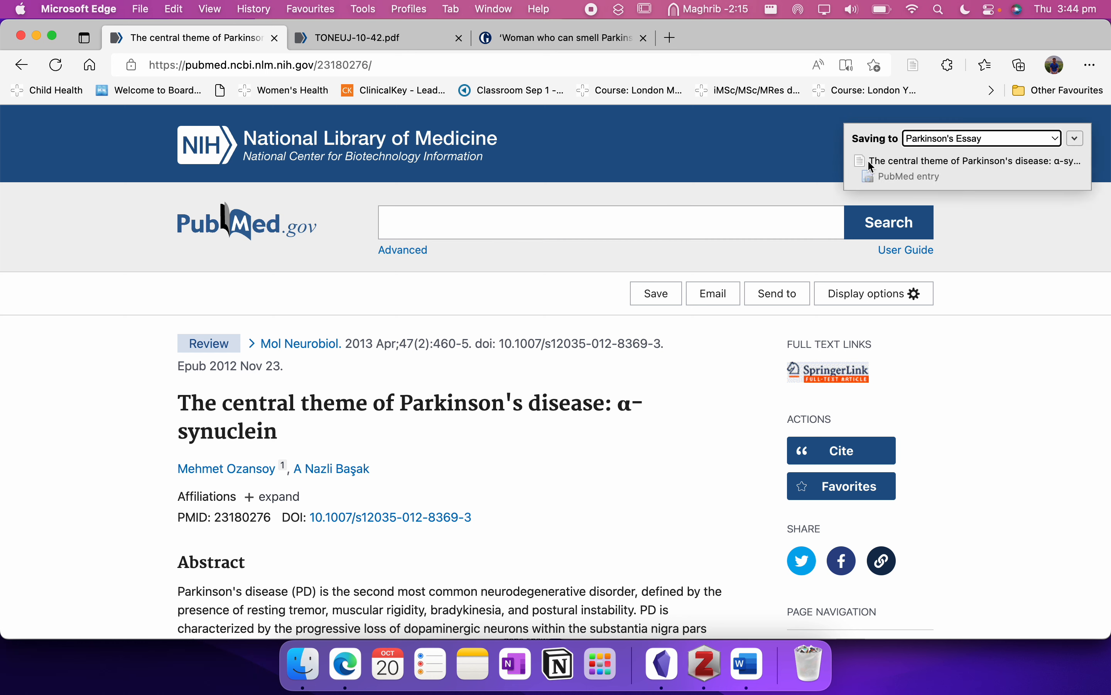
left_click(700, 661)
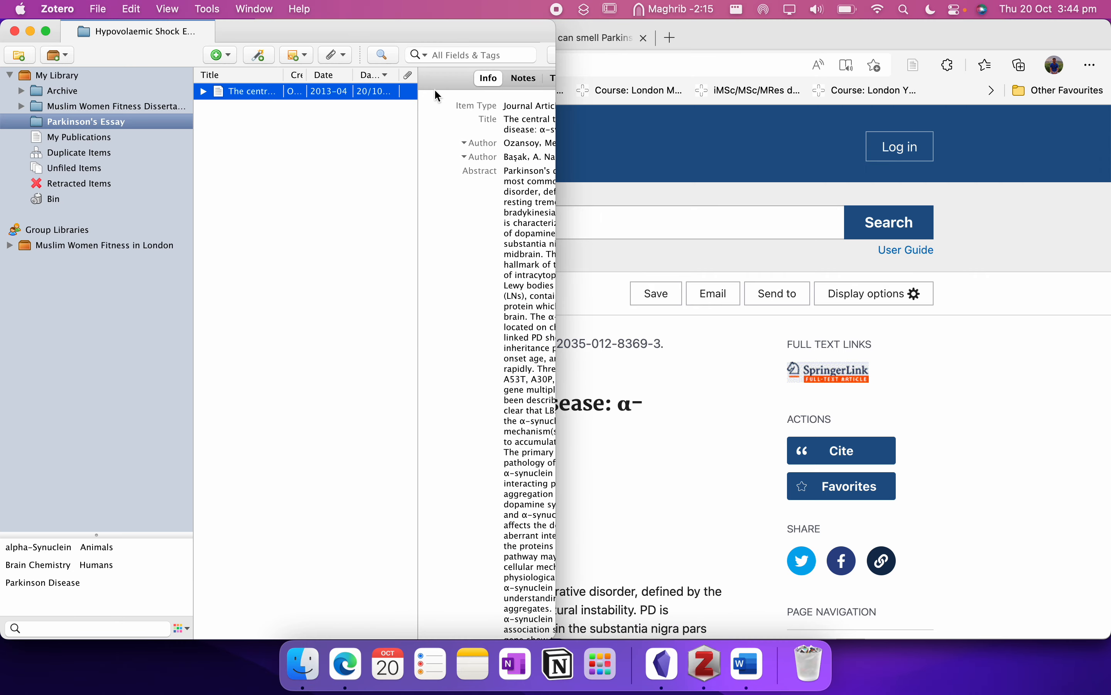
double_click(424, 38)
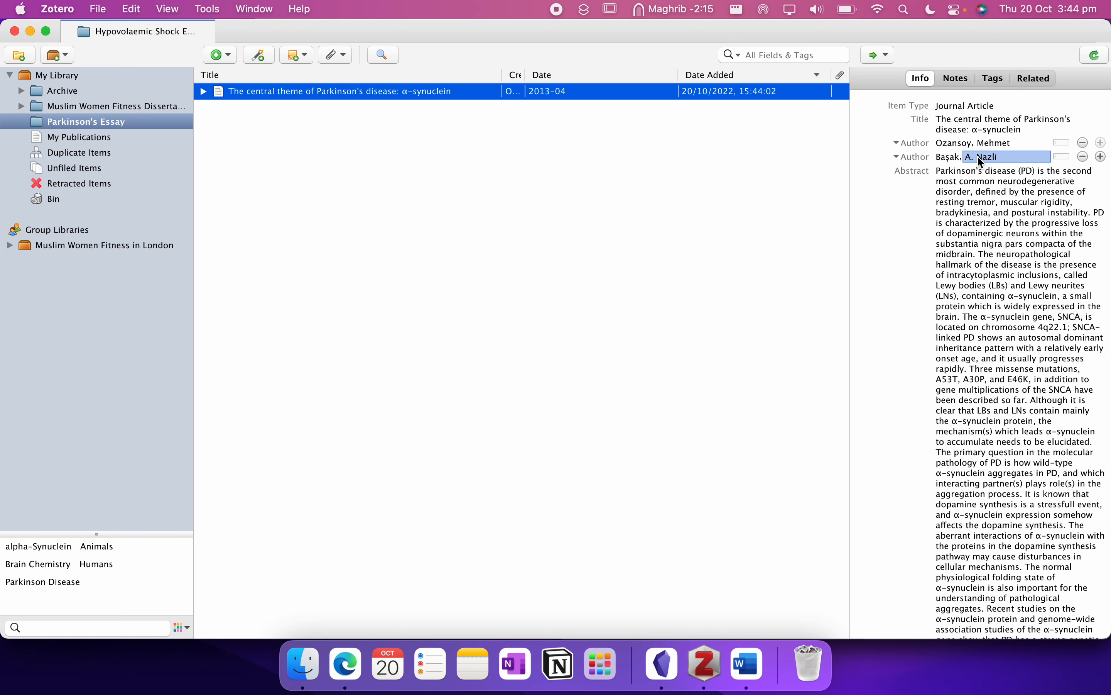
scroll(1012, 281, "down", 10)
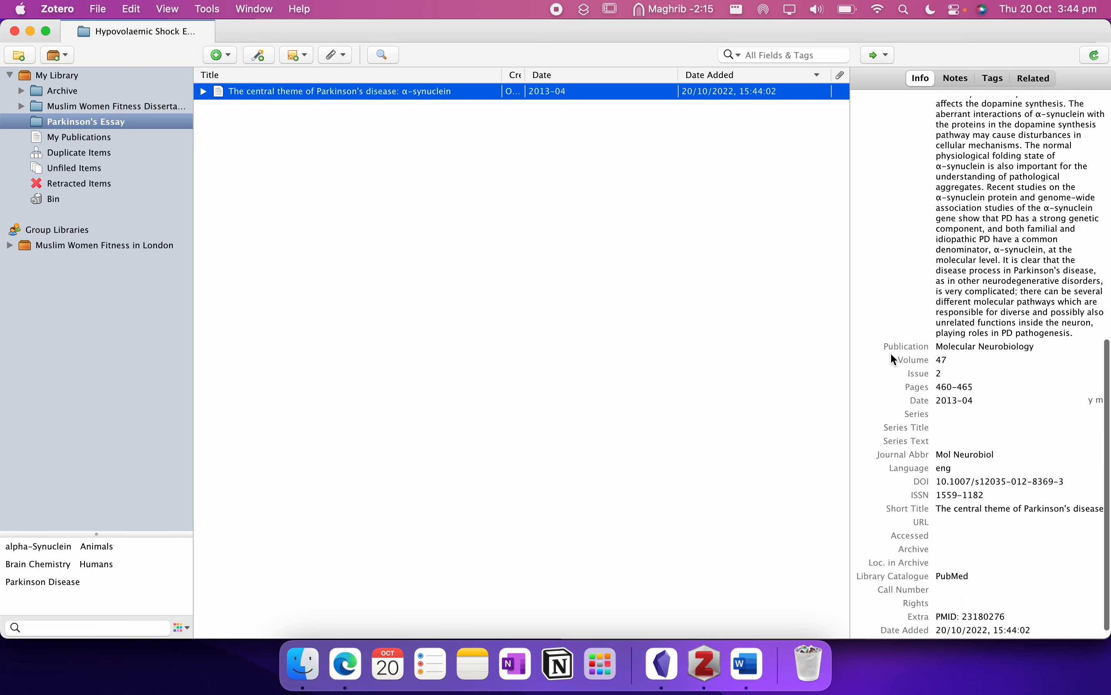
Save the Guardian article "Woman who can smell Parkinson's" from Edge to the Parkinson's Essay collection and check its entry in Zotero.
left_click(356, 685)
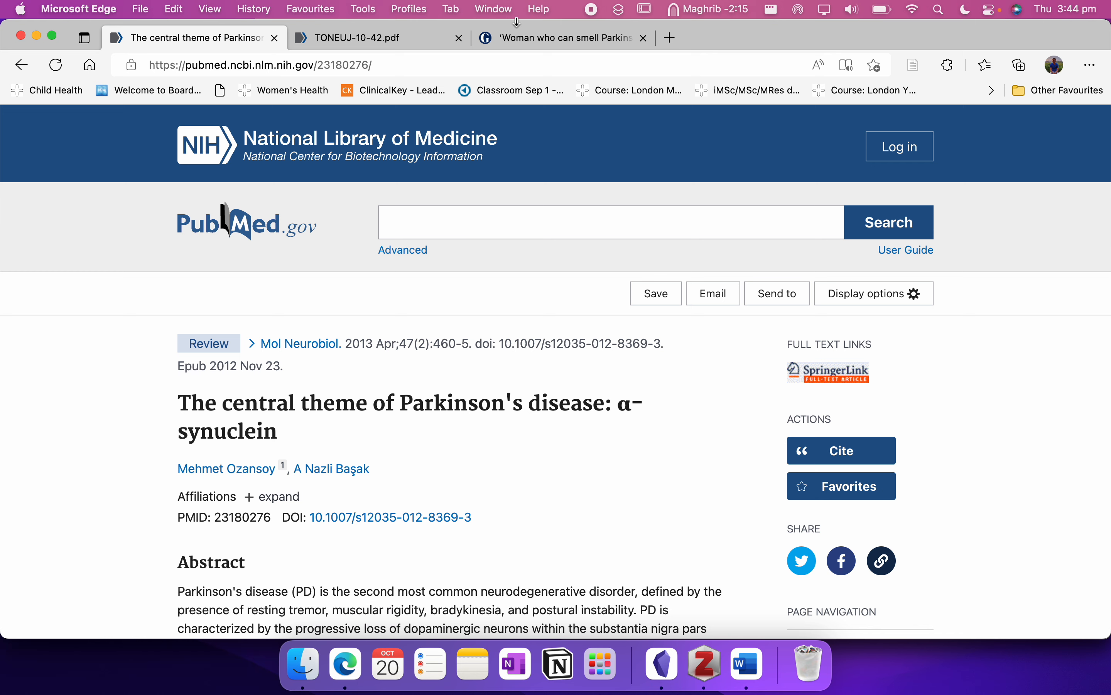
left_click(562, 44)
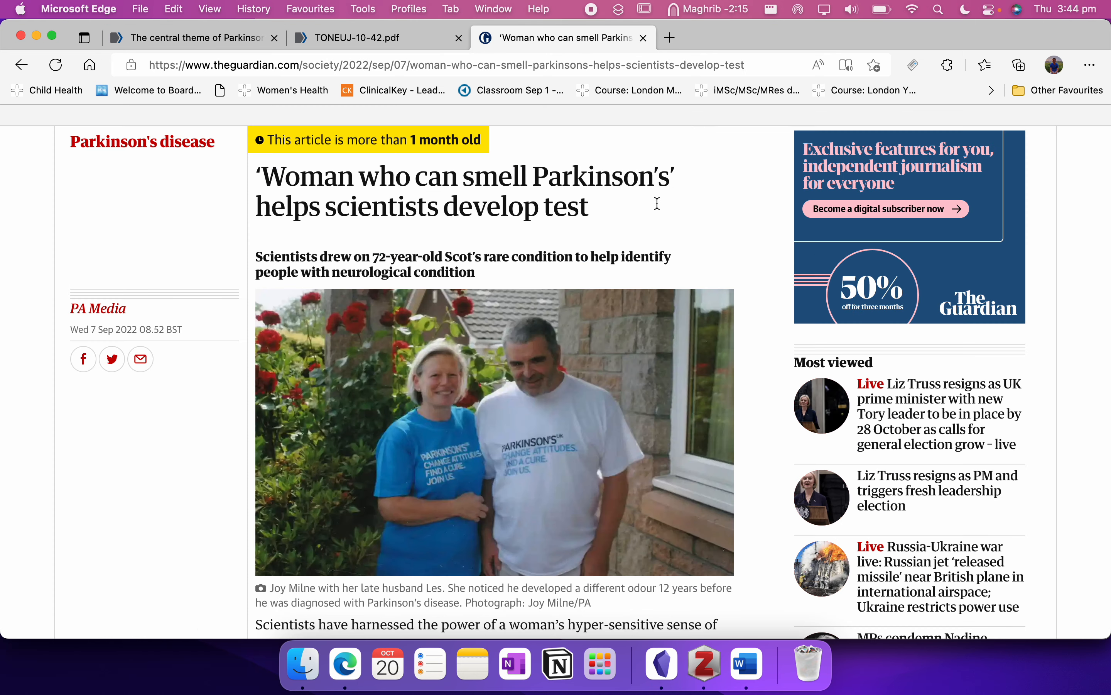
left_click(243, 43)
left_click(606, 39)
left_click(915, 65)
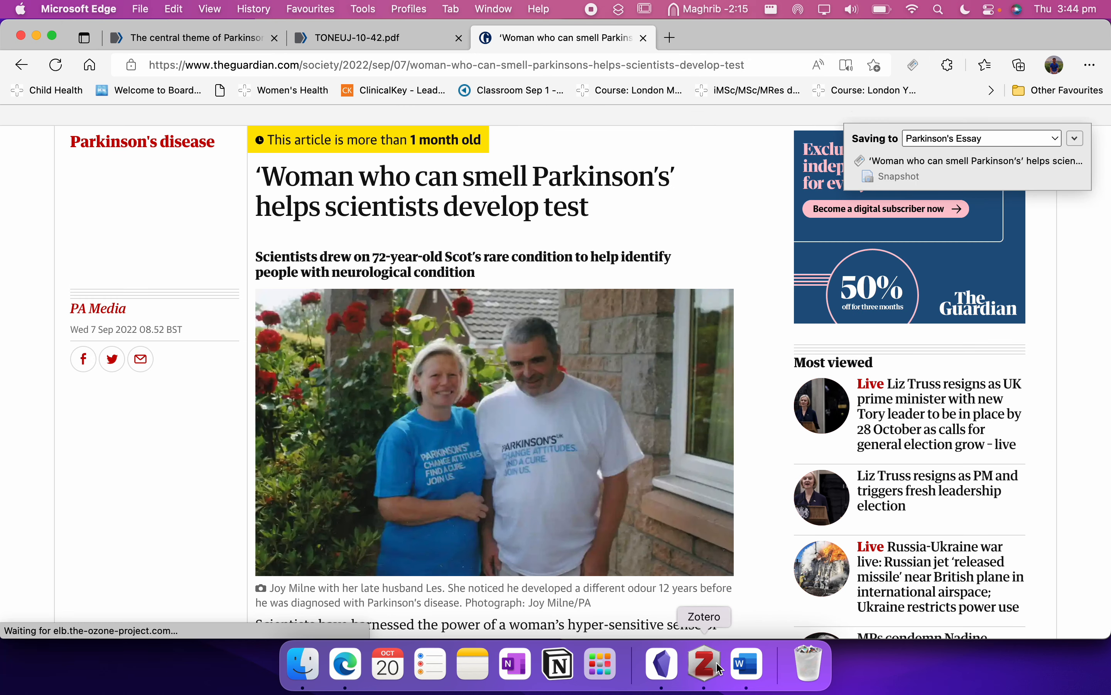
left_click(705, 664)
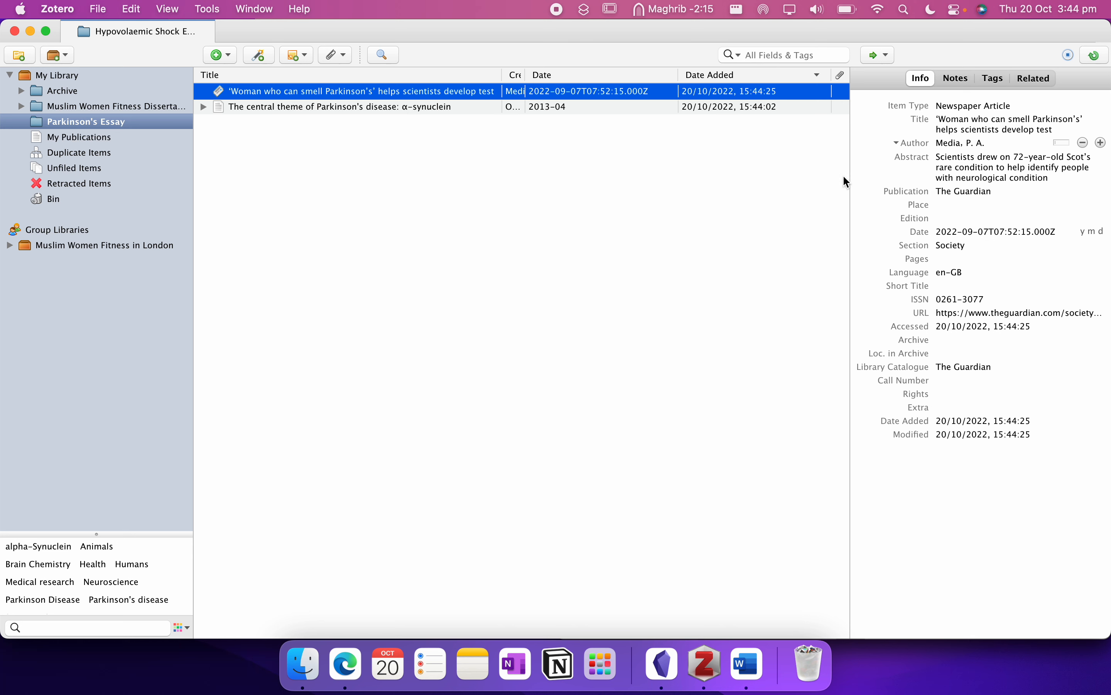
left_click(950, 143)
left_click(968, 159)
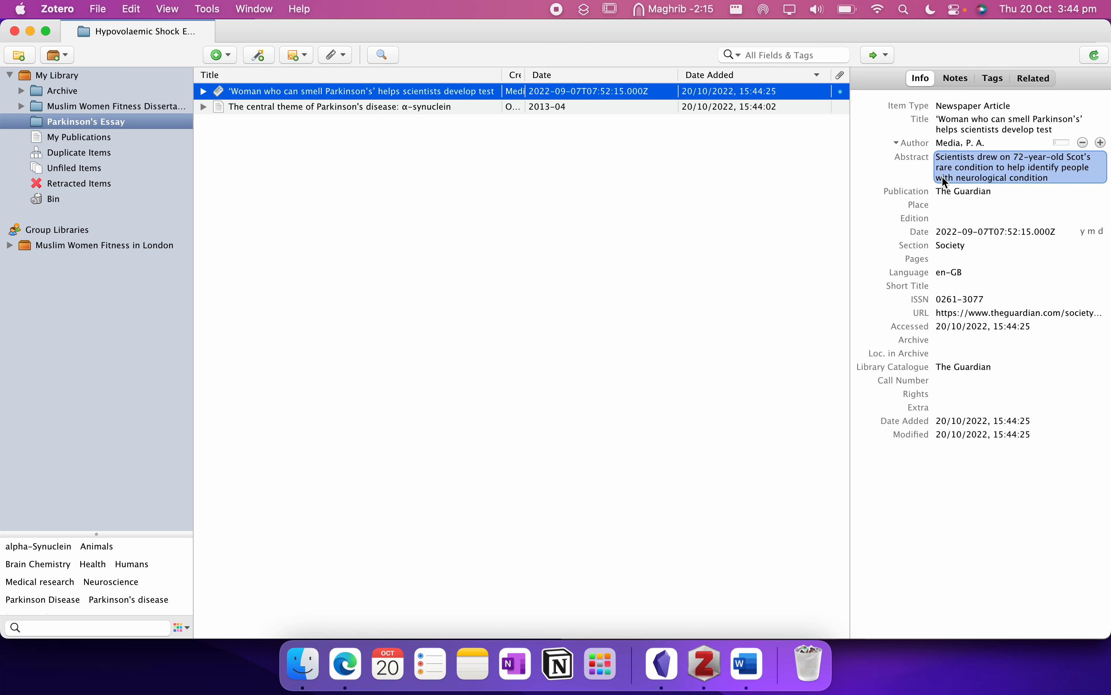
Check the byline on the Guardian page, and replace the author's last and first name in the article's Zotero entry.
left_click(345, 664)
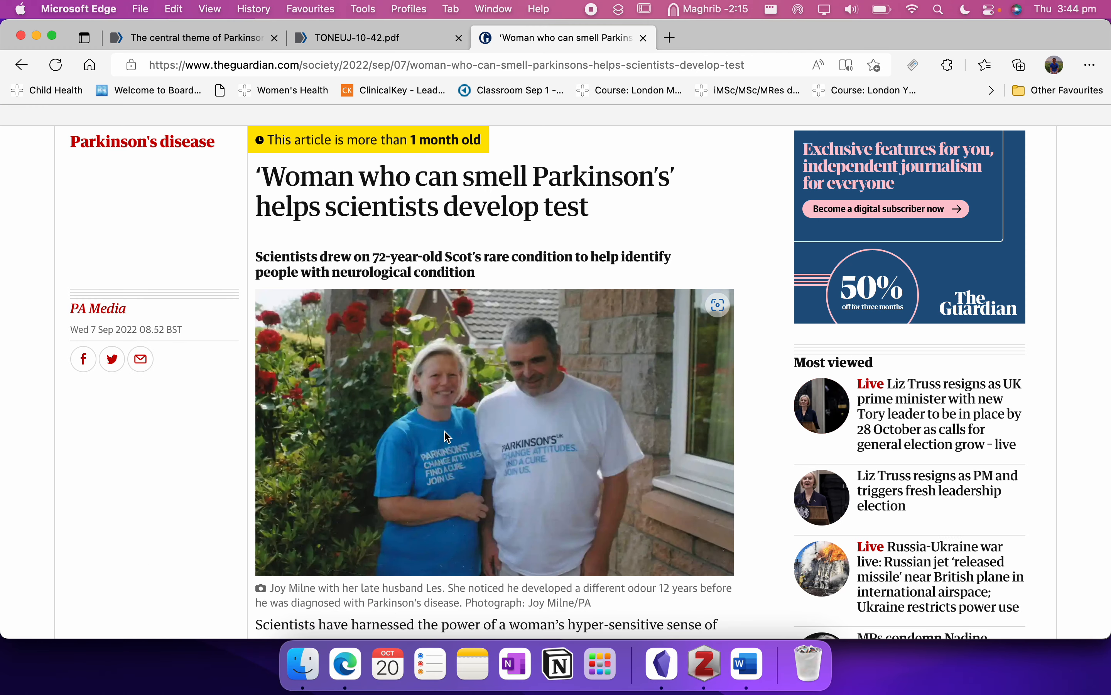
scroll(448, 436, "down", 5)
scroll(444, 430, "up", 3)
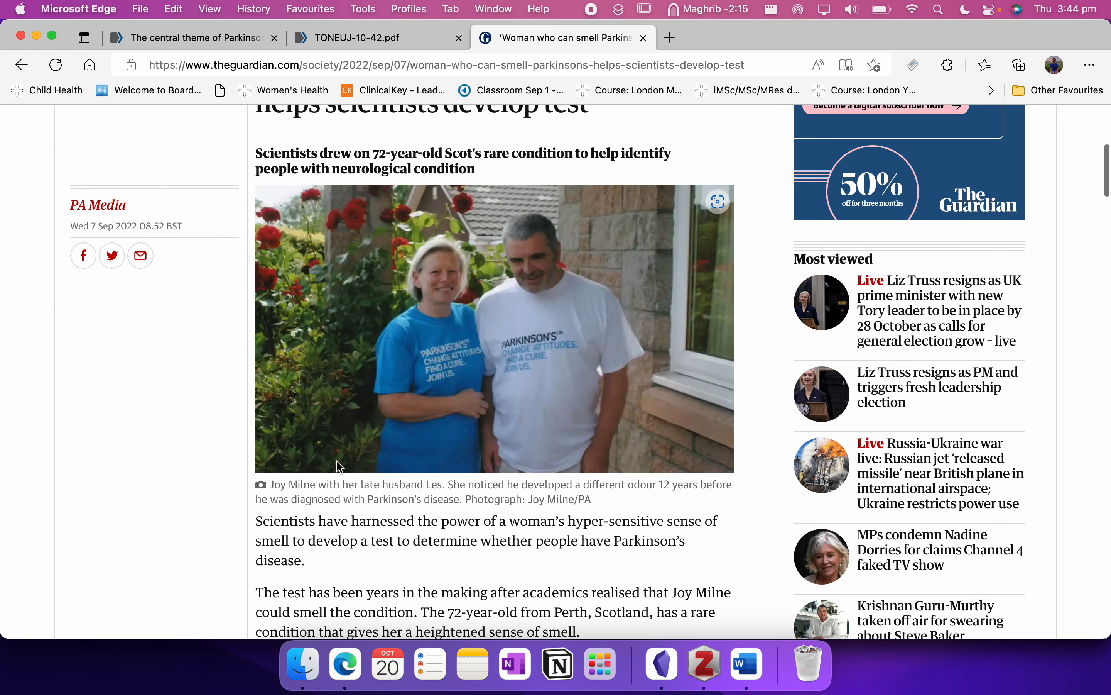
scroll(299, 451, "up", 3)
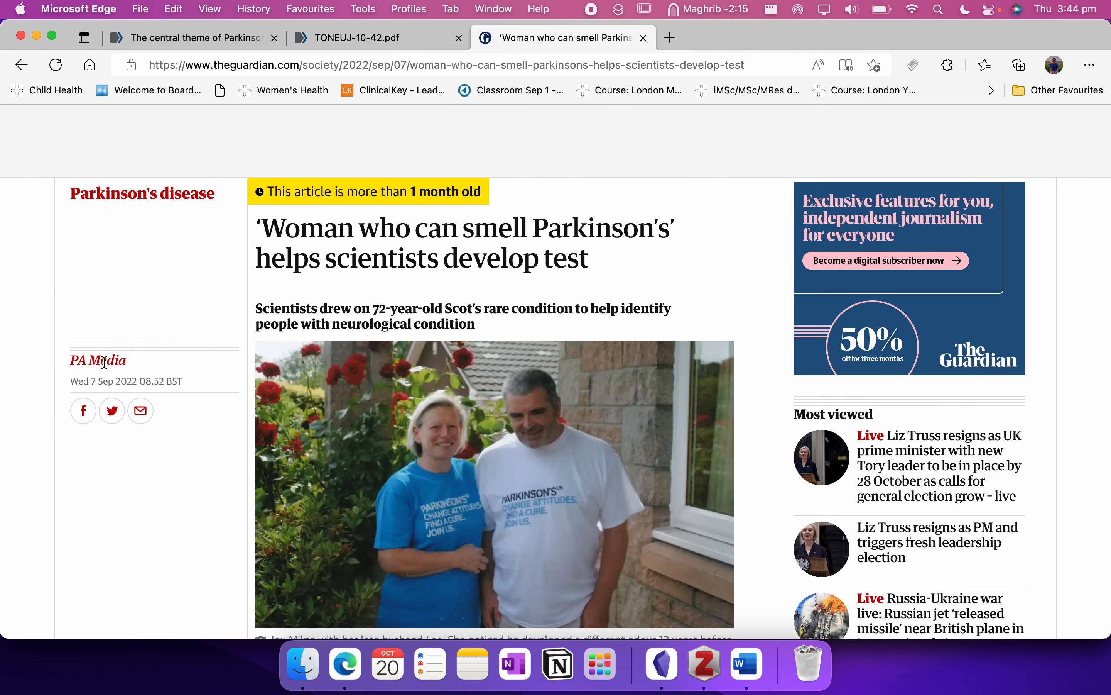
key("super+Tab")
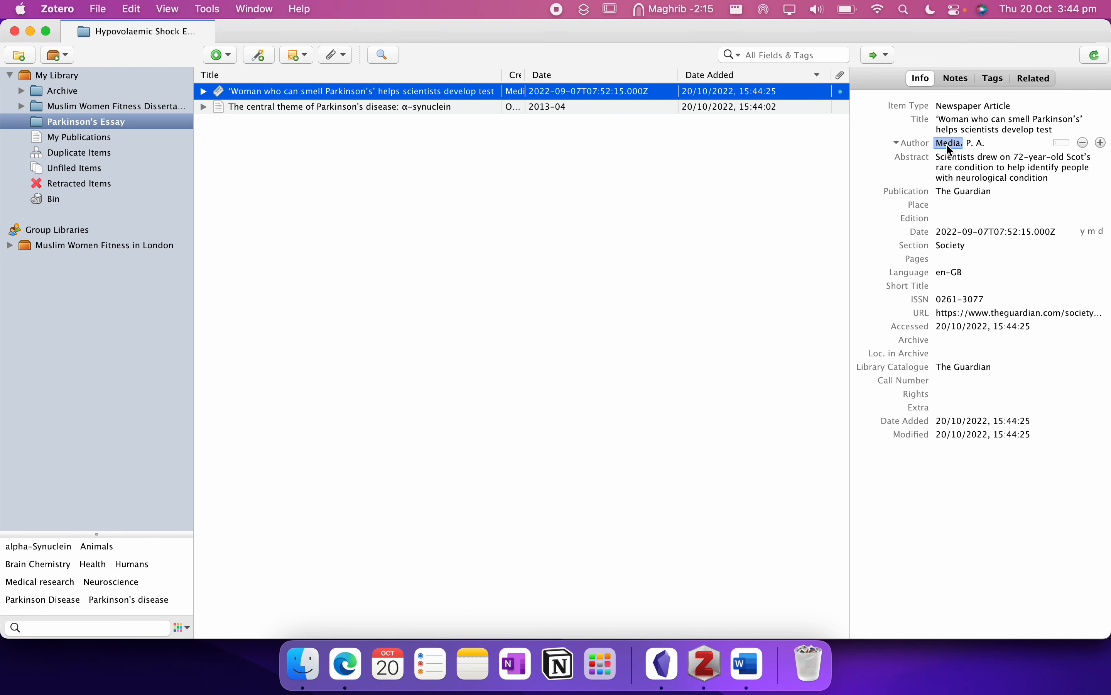
left_click(959, 145)
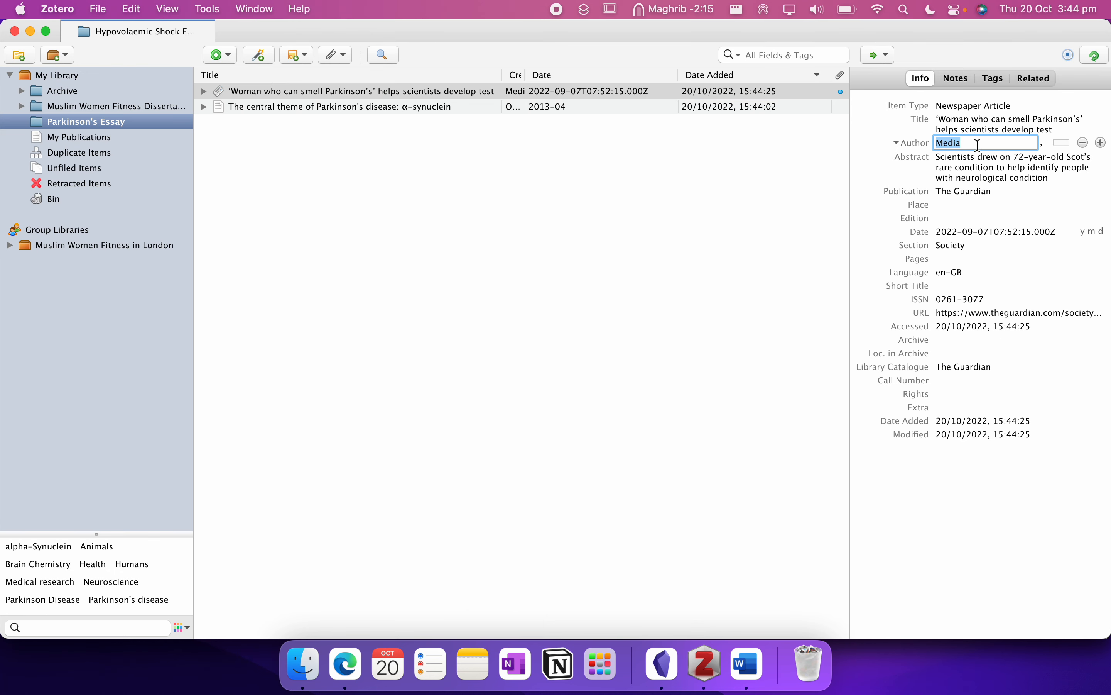
type("Jones")
key("Tab")
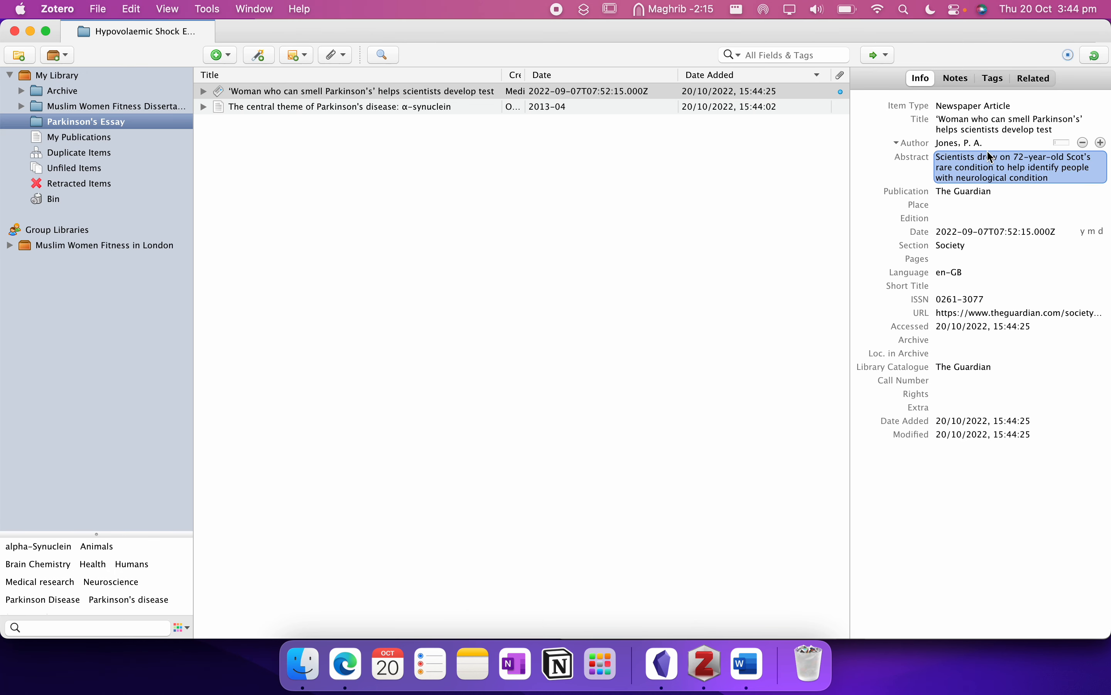
type("Kevin")
key("Return")
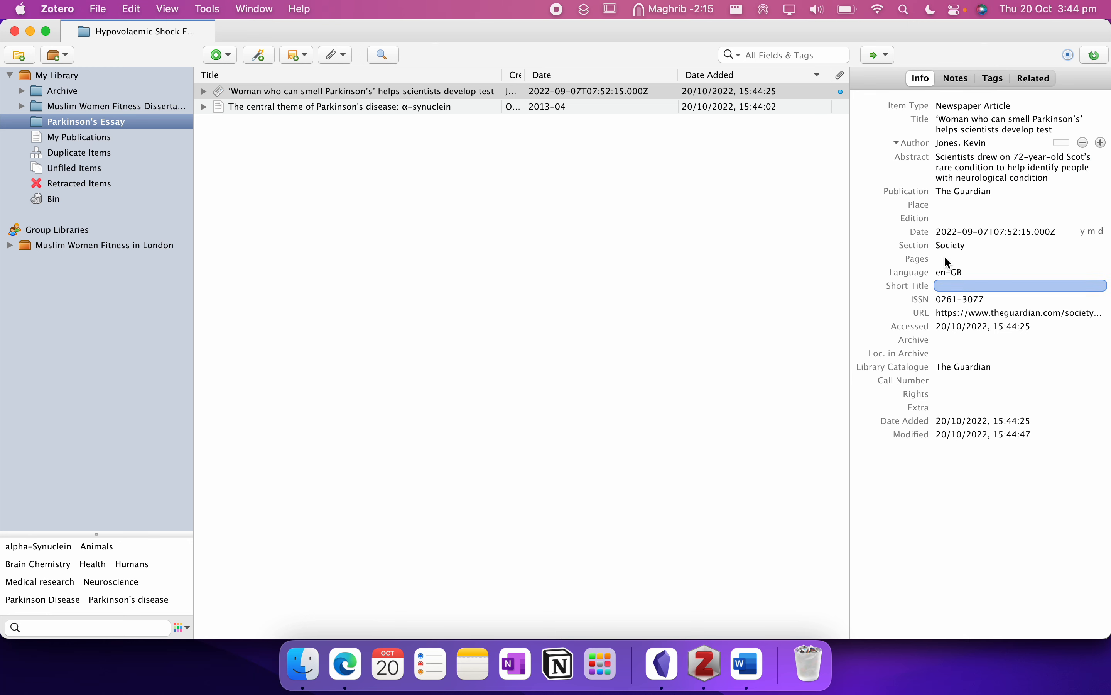
Copy the DOI from the first page of TONEUJ-10-42.pdf in Edge.
left_click(346, 664)
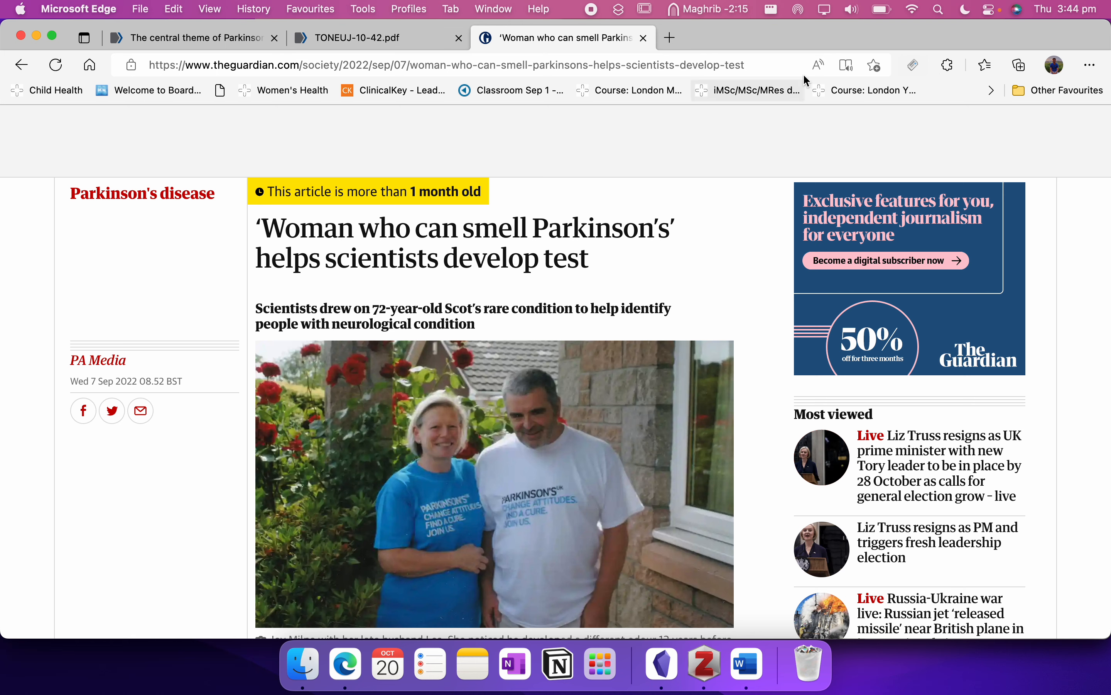
left_click(401, 41)
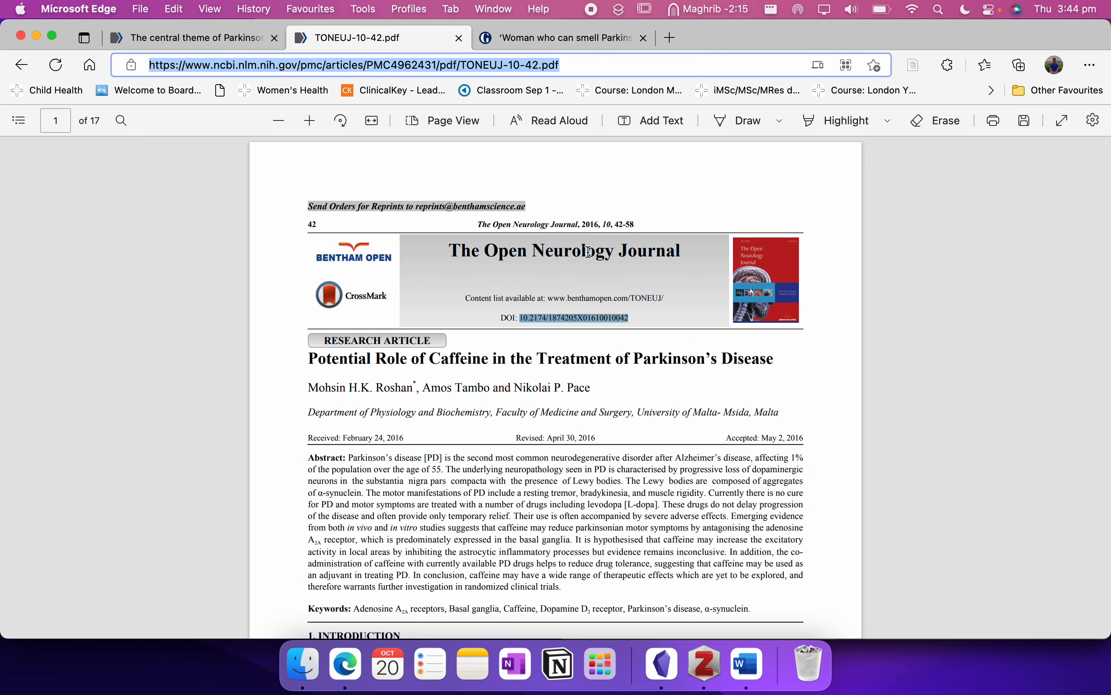
left_click(638, 348)
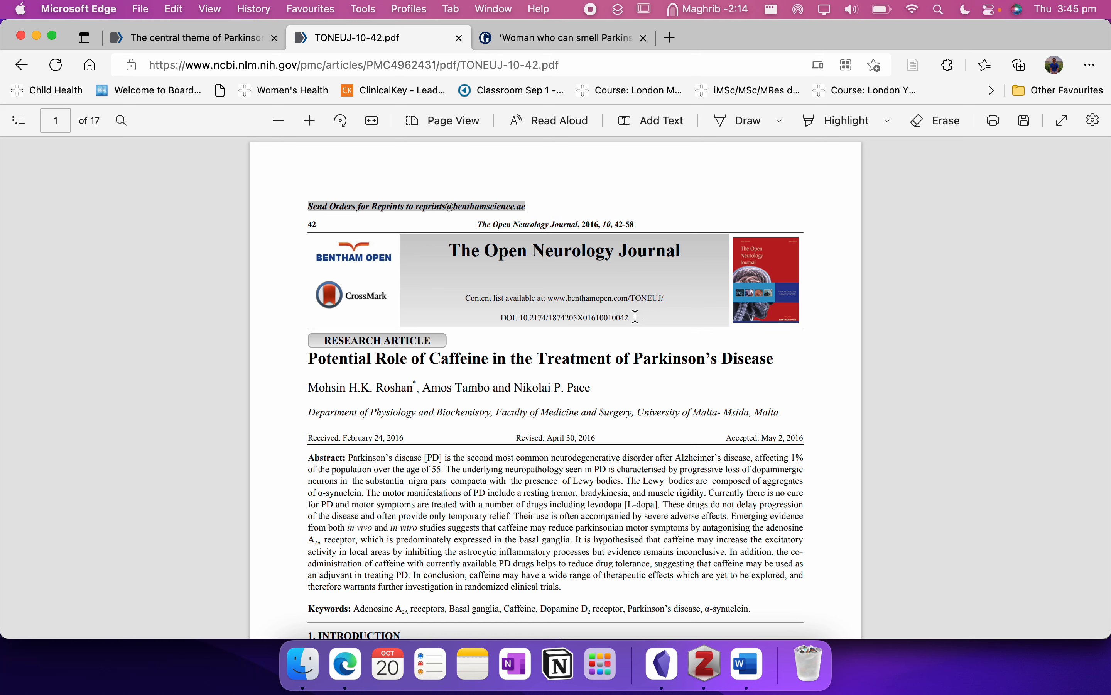
left_click_drag(635, 318, 519, 316)
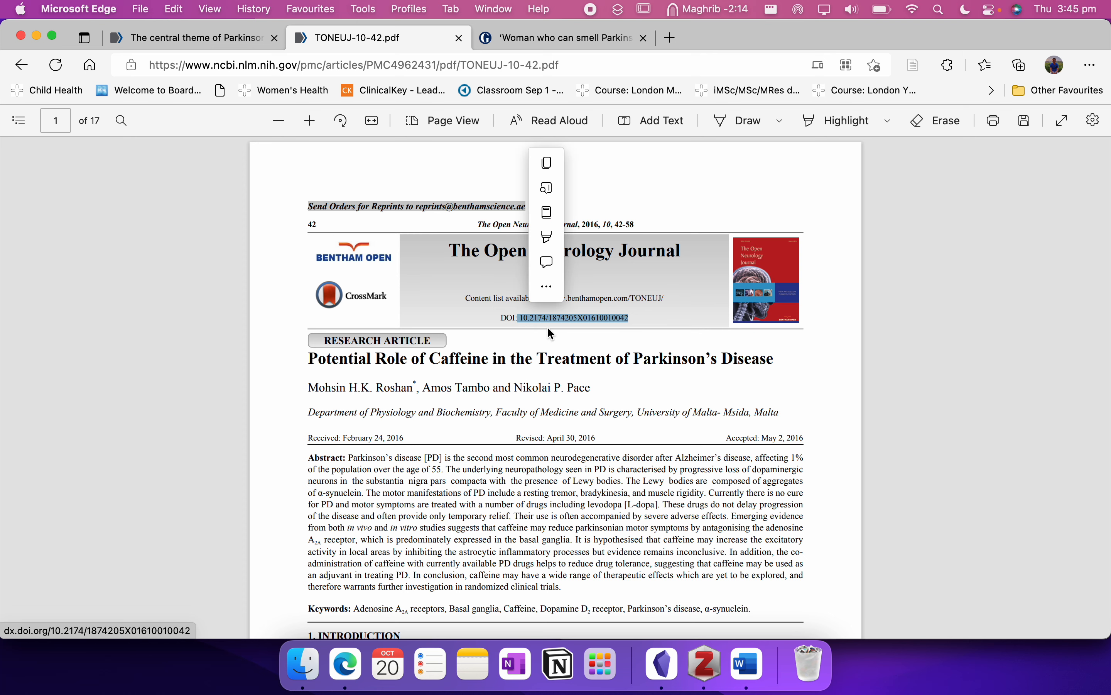
key("super+c")
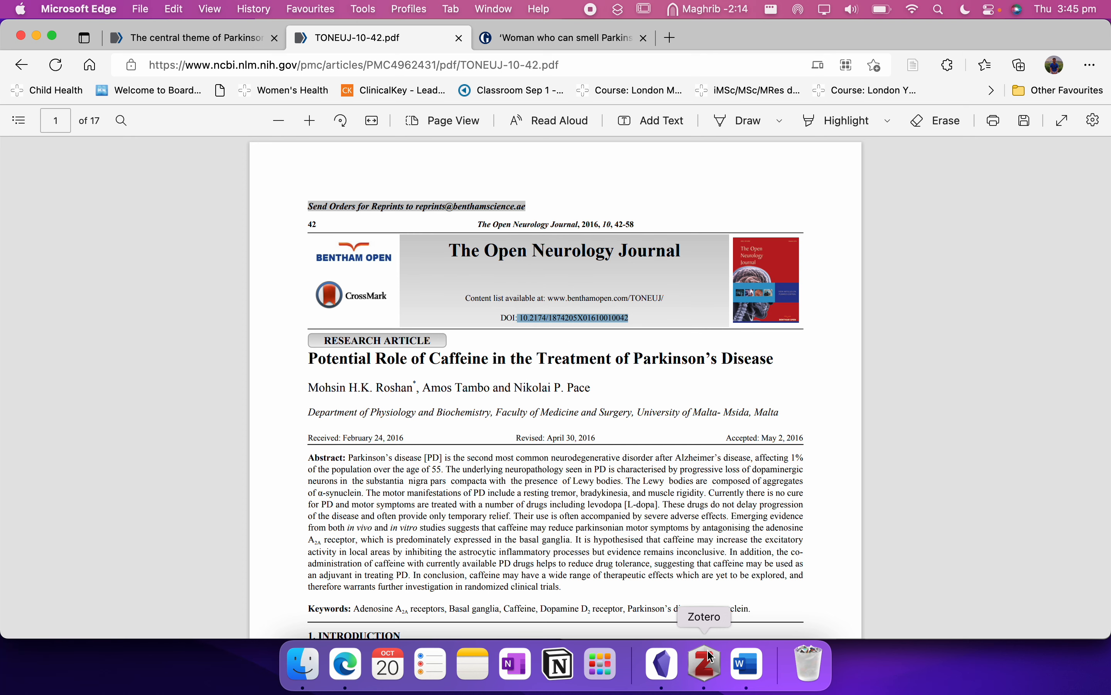
left_click(705, 664)
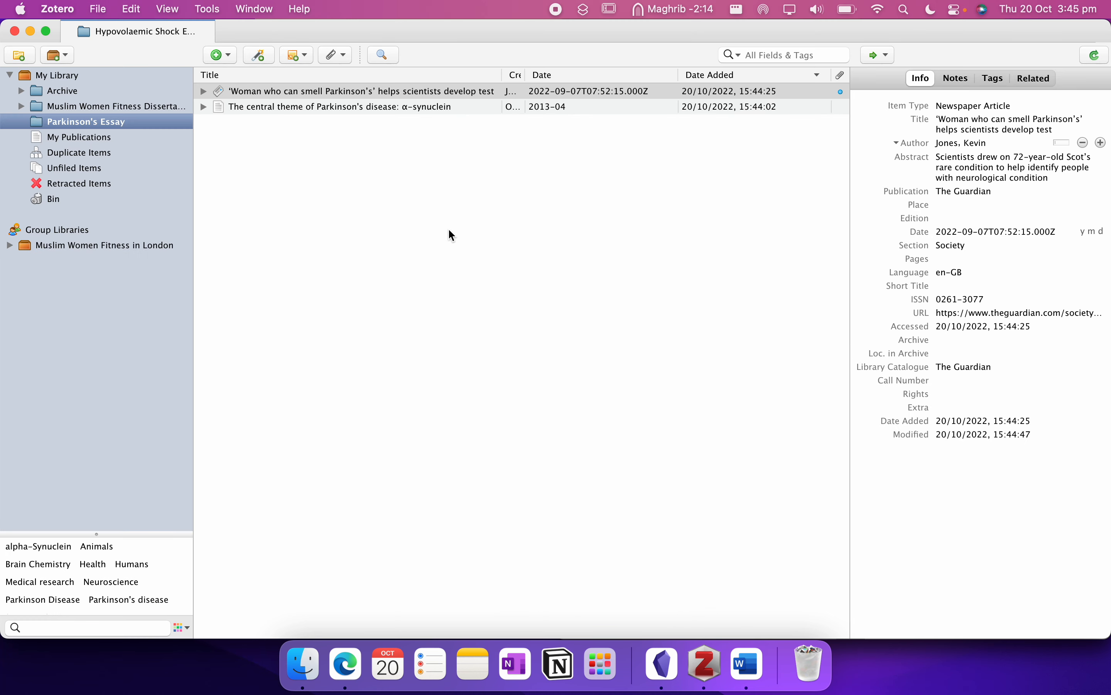
left_click(258, 58)
key("super+v")
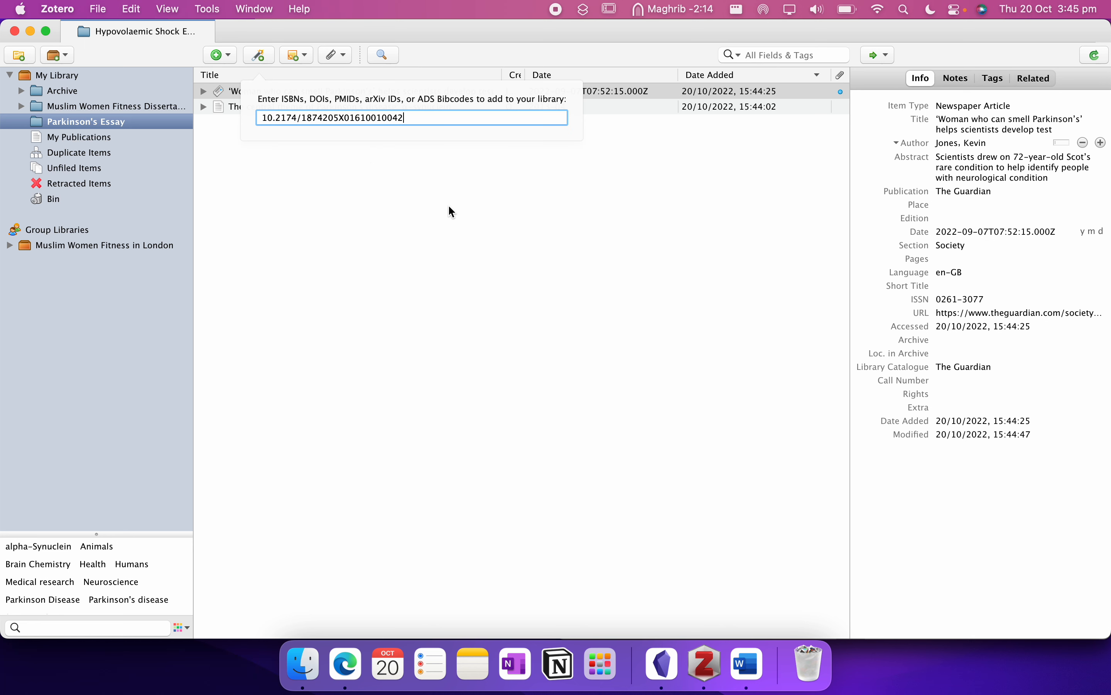
left_click(263, 120)
key("BackSpace")
left_click(409, 122)
key("Return")
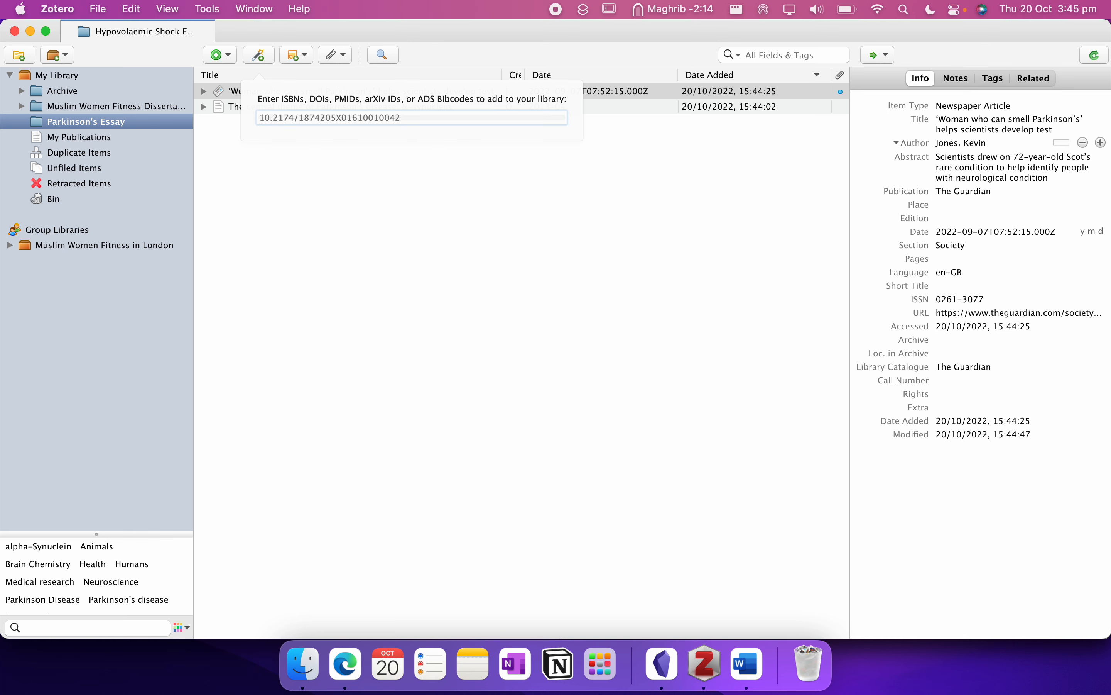
left_click(1019, 267)
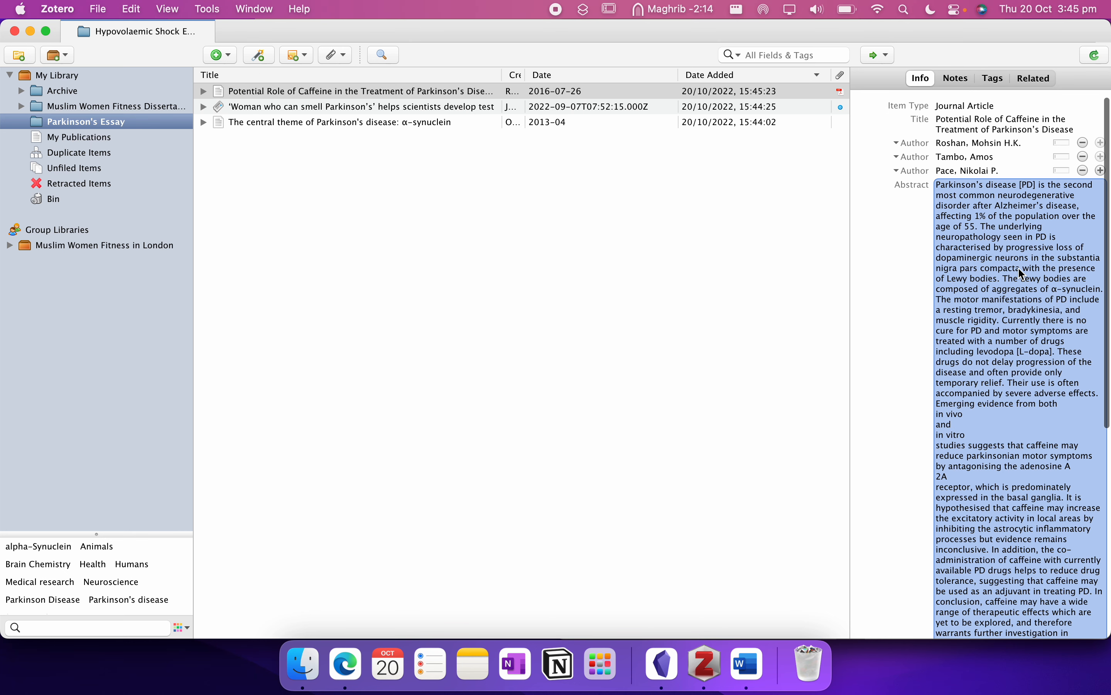
left_click(990, 158)
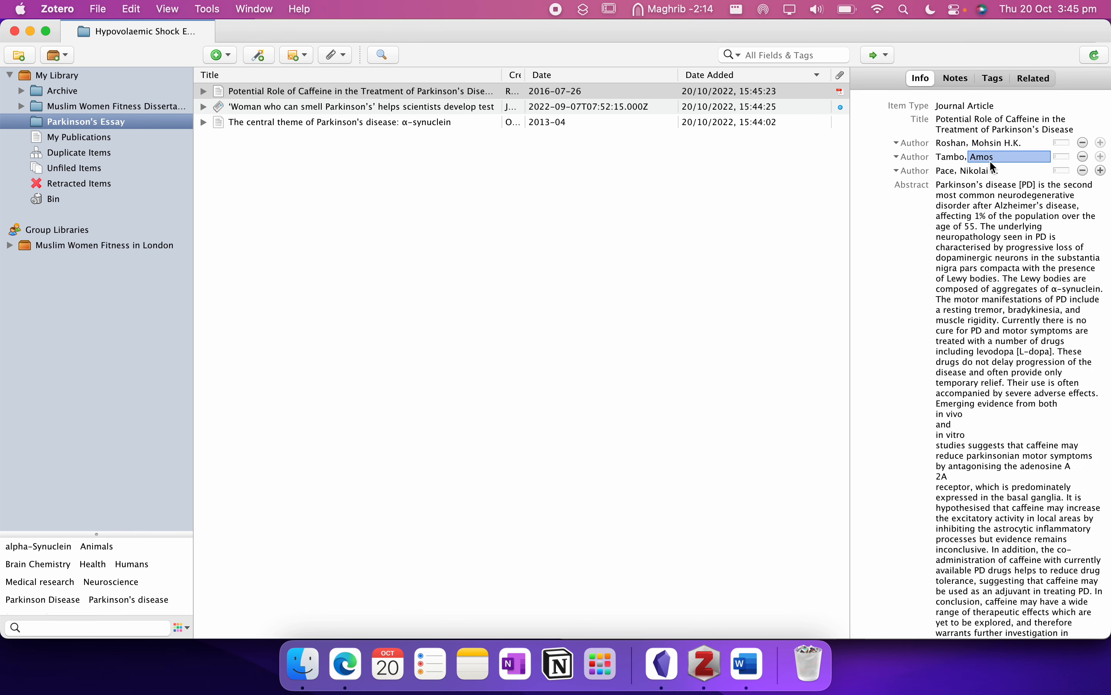
Switch to the Parkinson's essay in Word and enlarge its window, with the cursor after "Alzheimer's." in the first sentence.
left_click(662, 665)
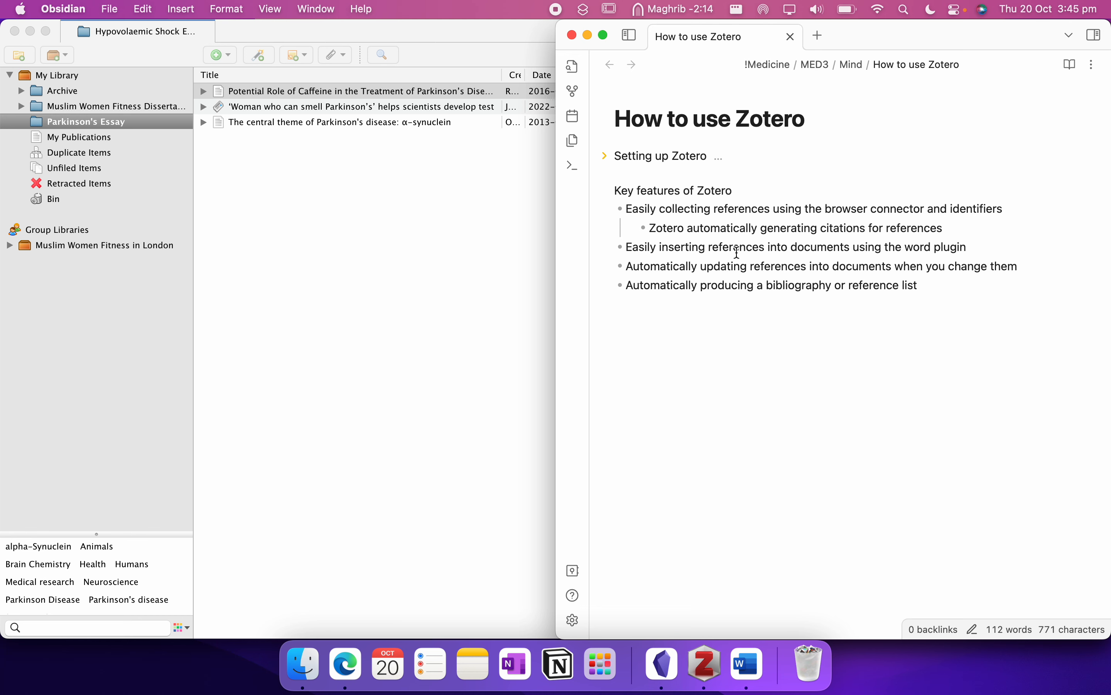
left_click(749, 664)
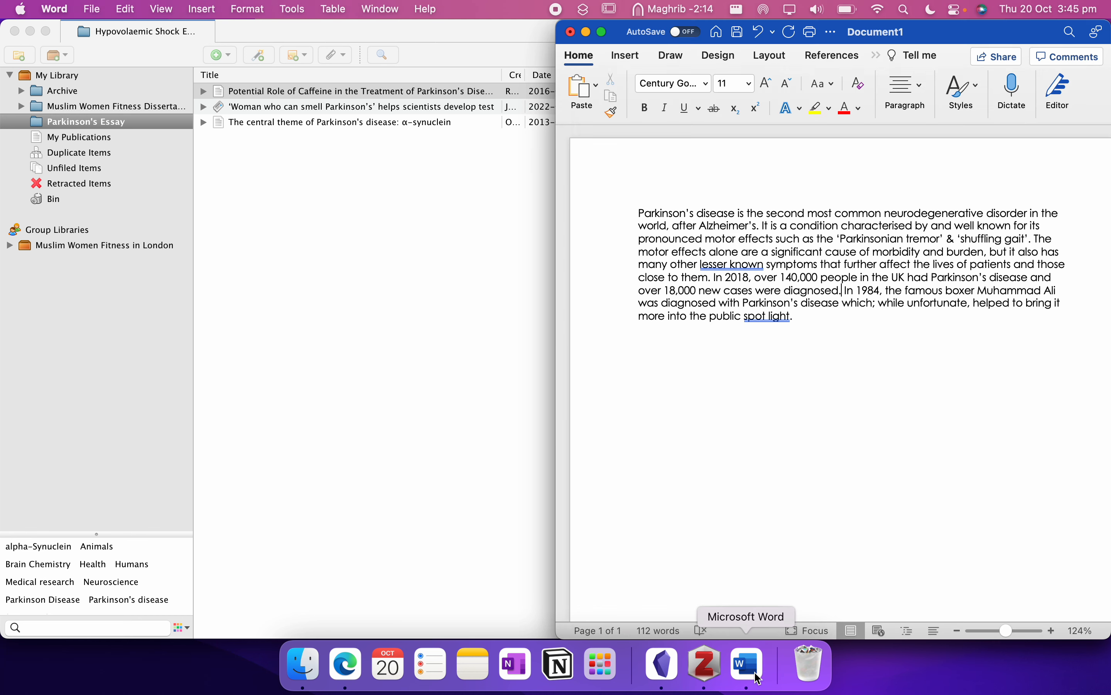
double_click(935, 41)
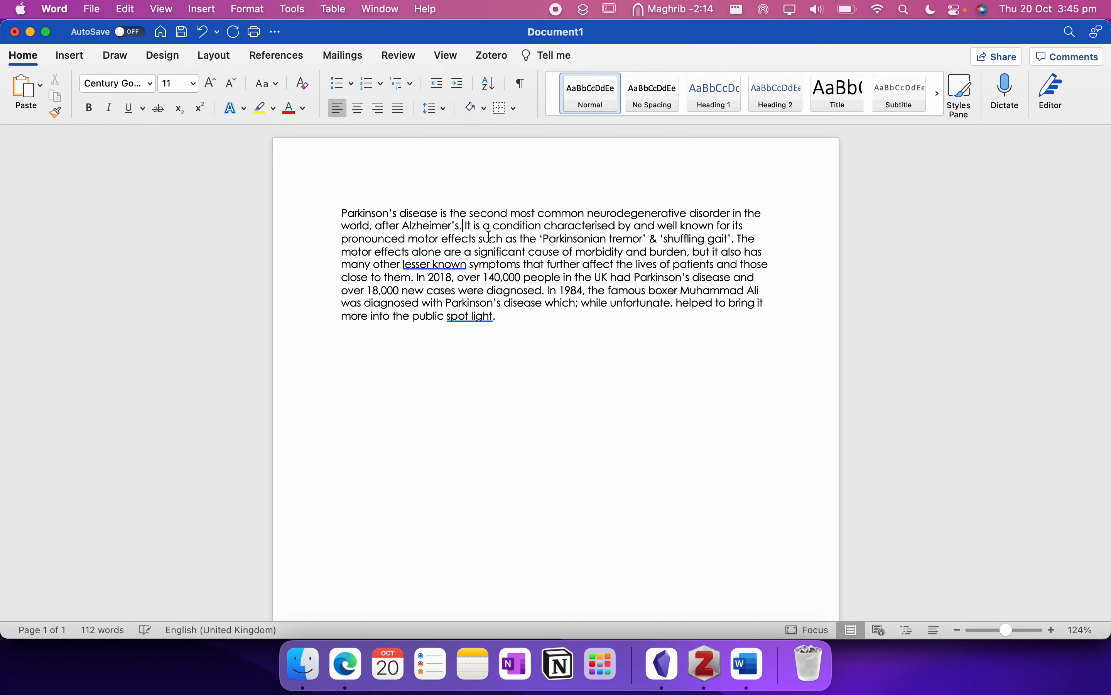
Start a Zotero citation after the first sentence, accepting Vancouver as the document's citation style with citations stored as fields.
left_click(493, 56)
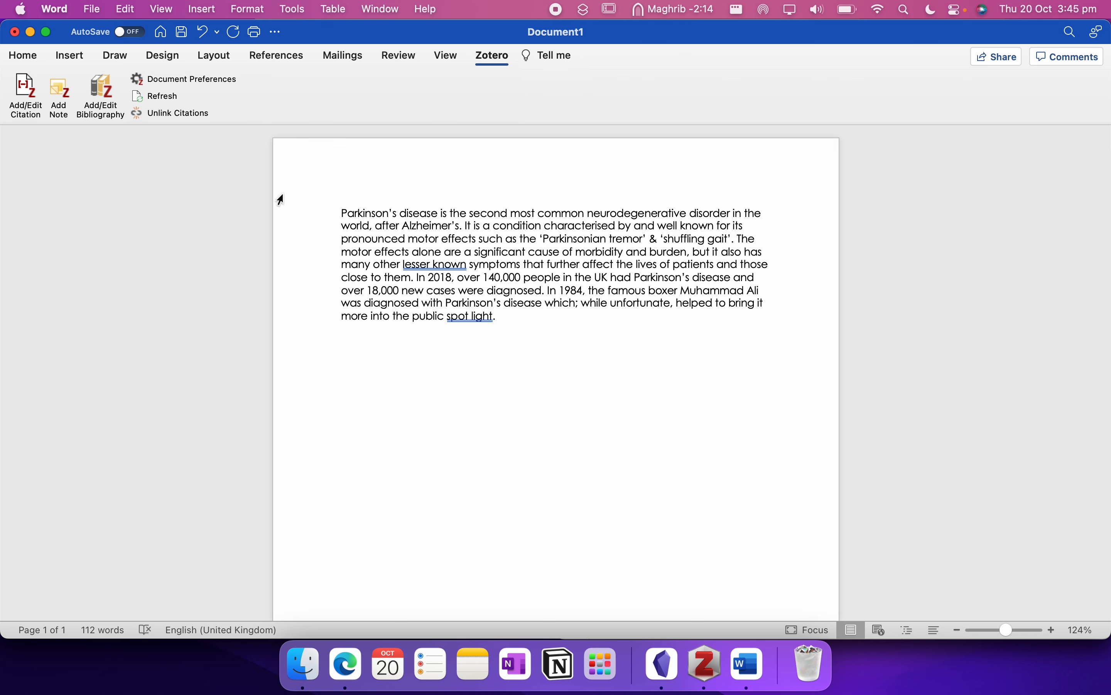
left_click(27, 95)
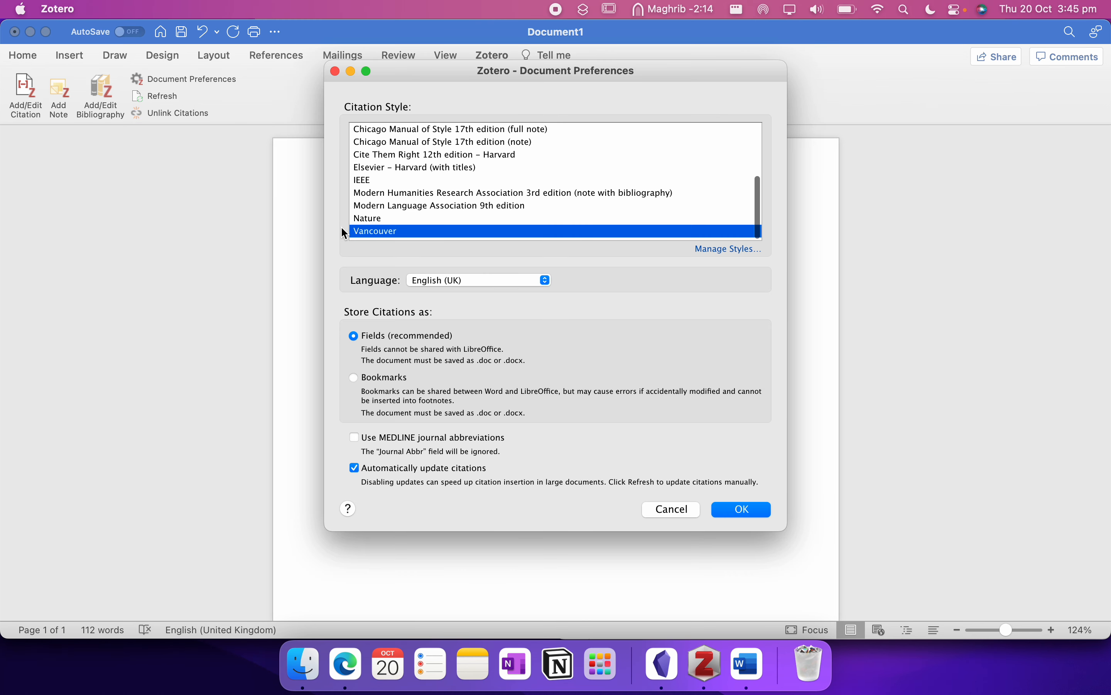
scroll(416, 227, "up", 2)
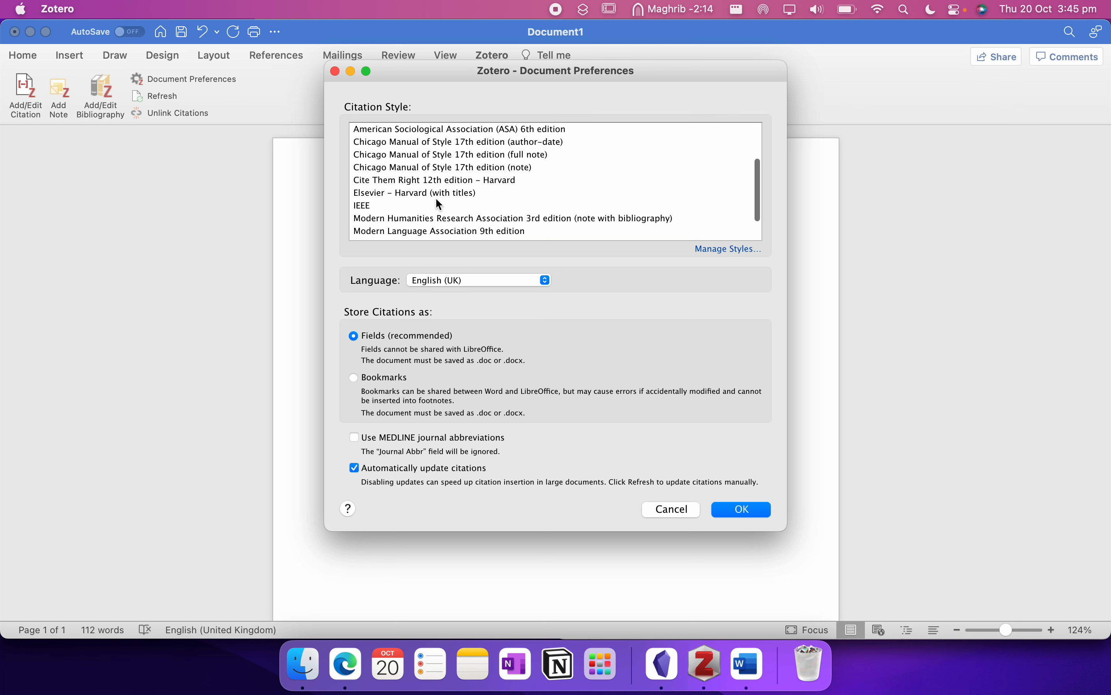
scroll(438, 203, "down", 2)
scroll(422, 195, "up", 2)
scroll(422, 194, "down", 2)
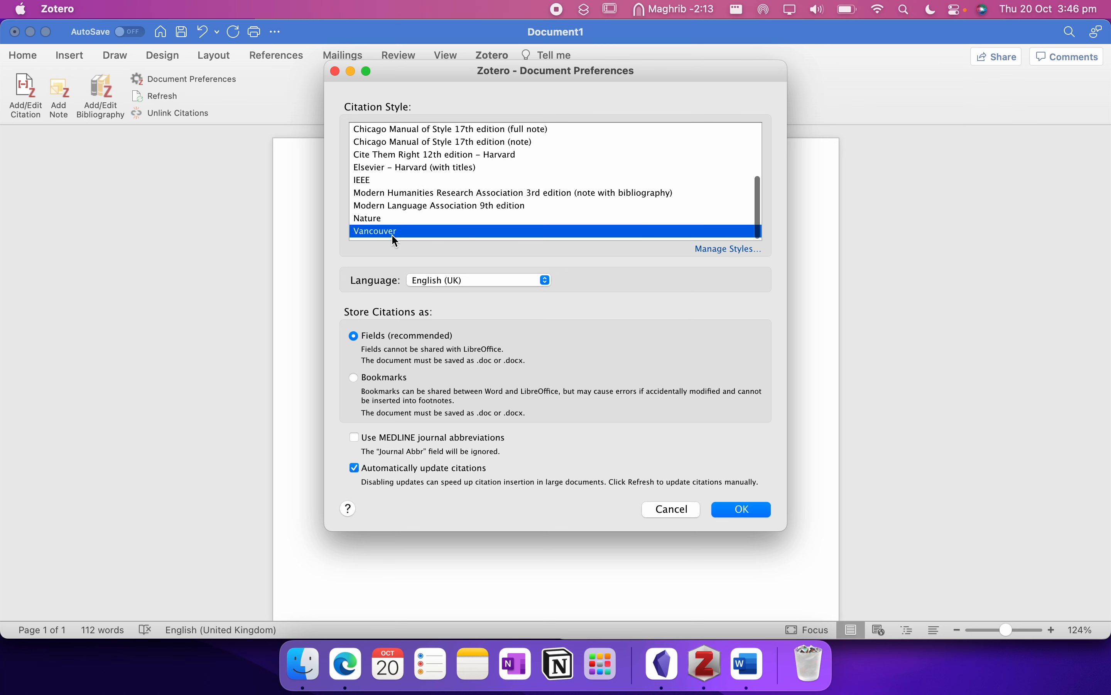
left_click(734, 508)
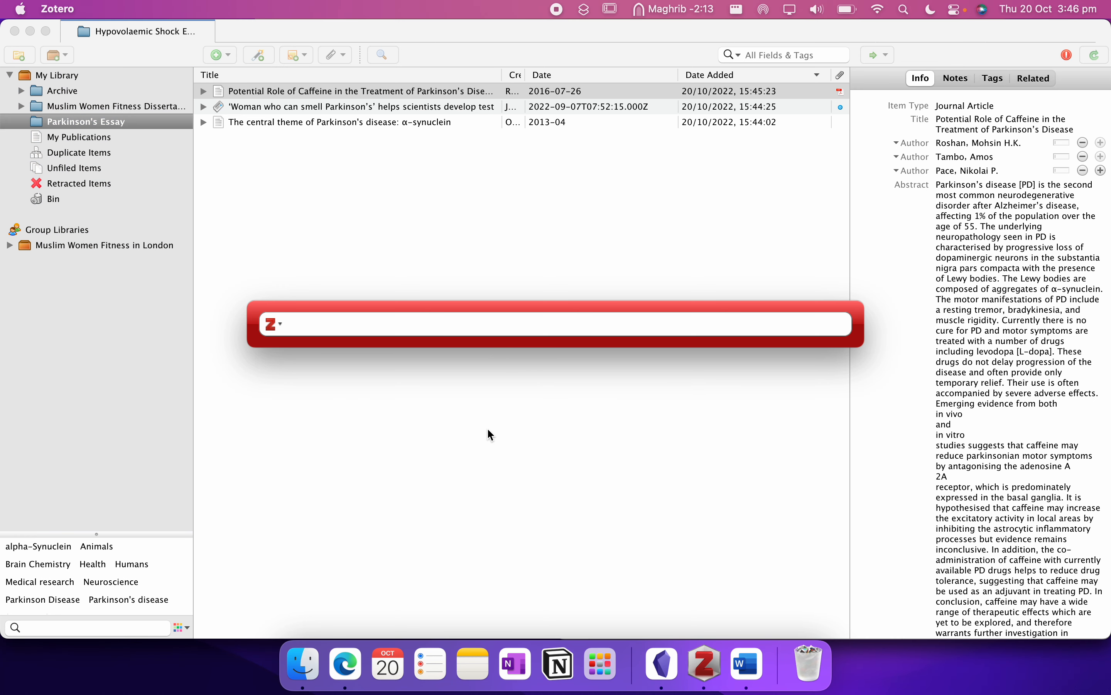
Cite the article "Potential Role of Caffeine in the Treatment of Parkinson's Disease" after the first sentence, finding it by its second author.
type("parkinson")
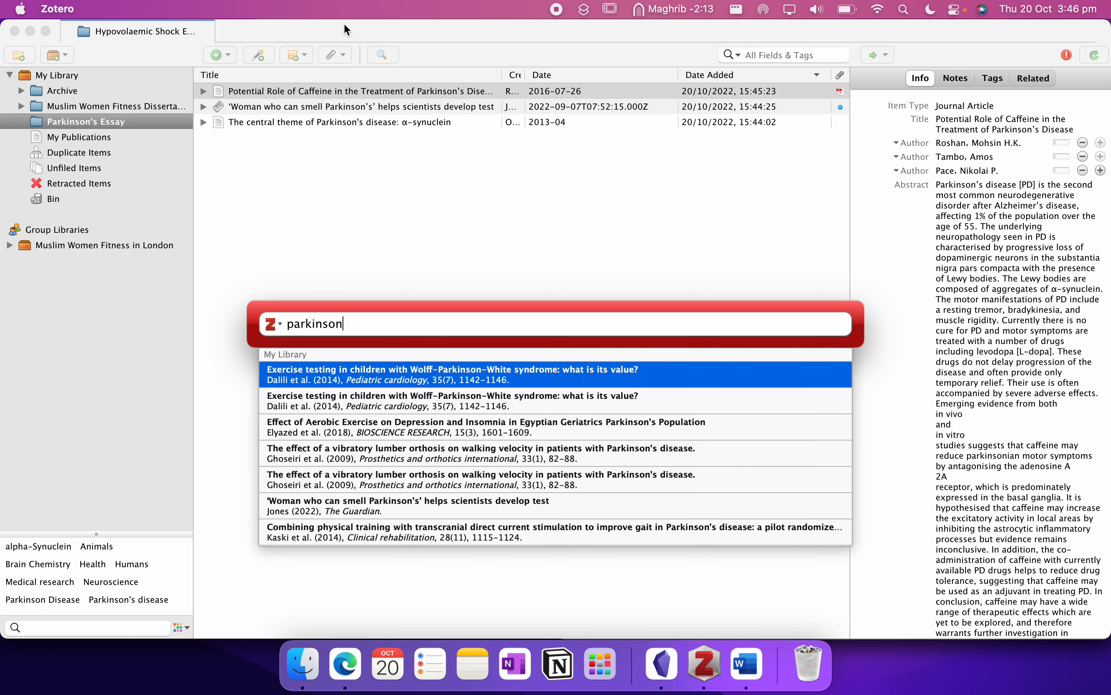
scroll(442, 488, "down", 5)
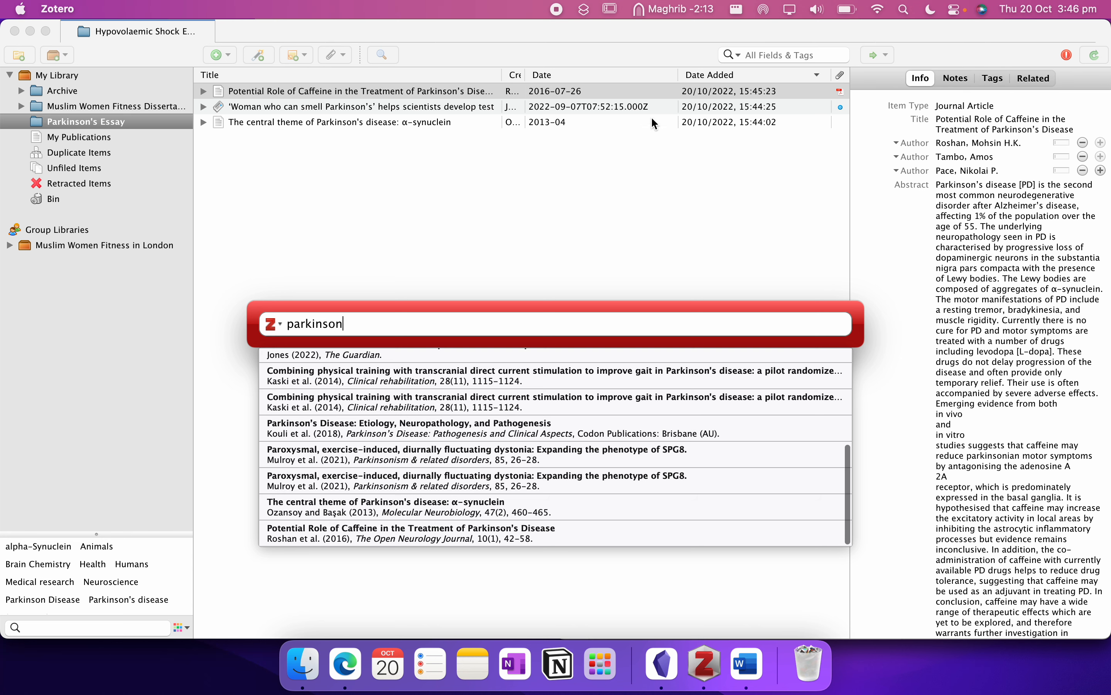
left_click(987, 157)
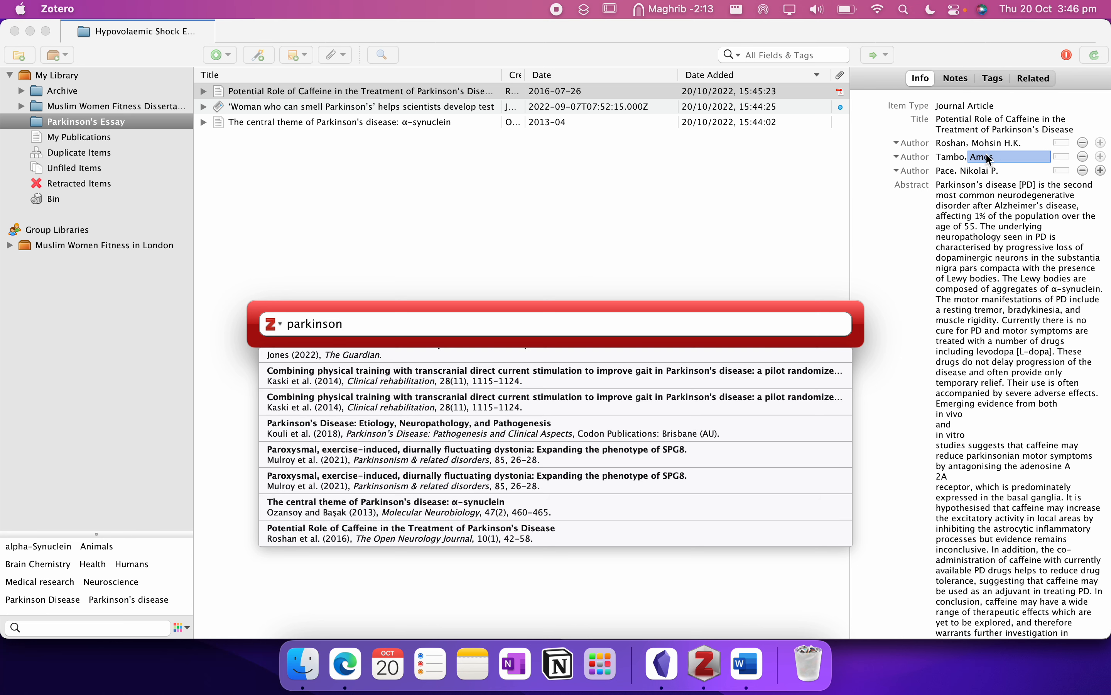
type("tambo amos")
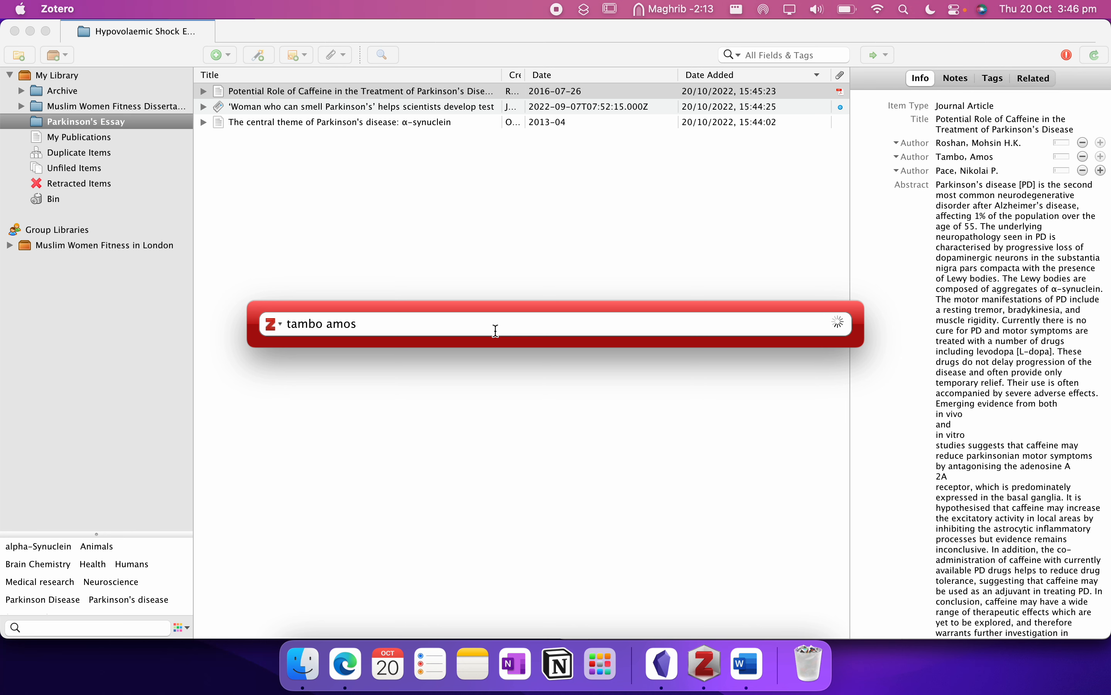
key("super+a")
type("a")
key("BackSpace")
type("tambo amos")
left_click(452, 374)
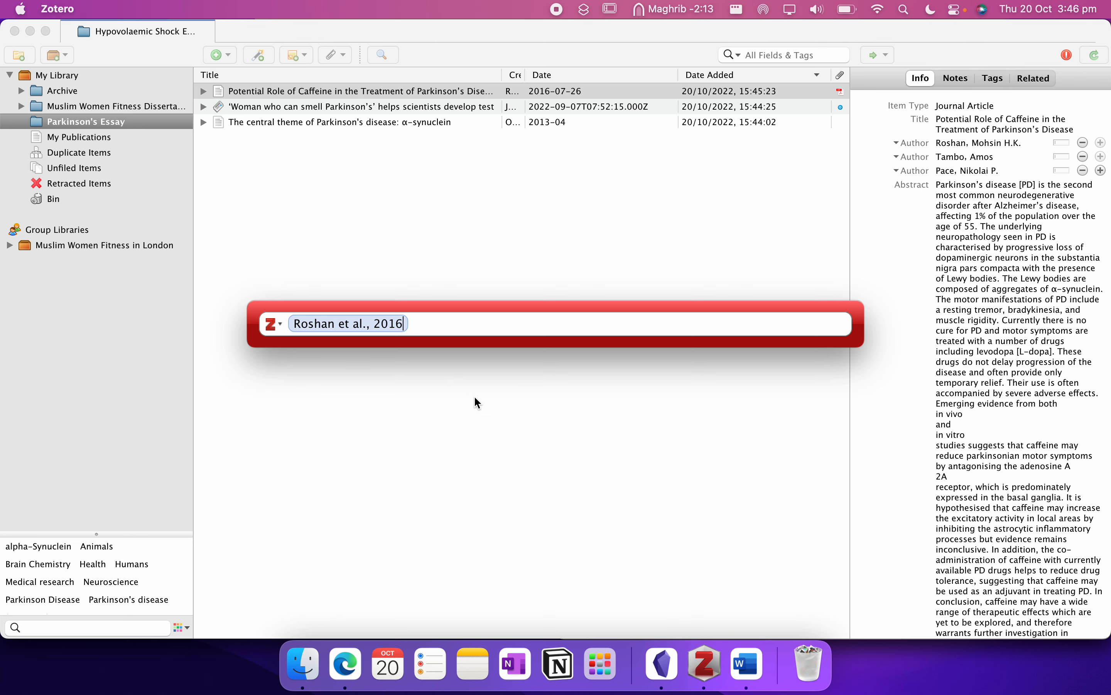
key("Return")
Add the Guardian article found with "smell parkinson" as a second source to the citation after the first sentence.
left_click(469, 225)
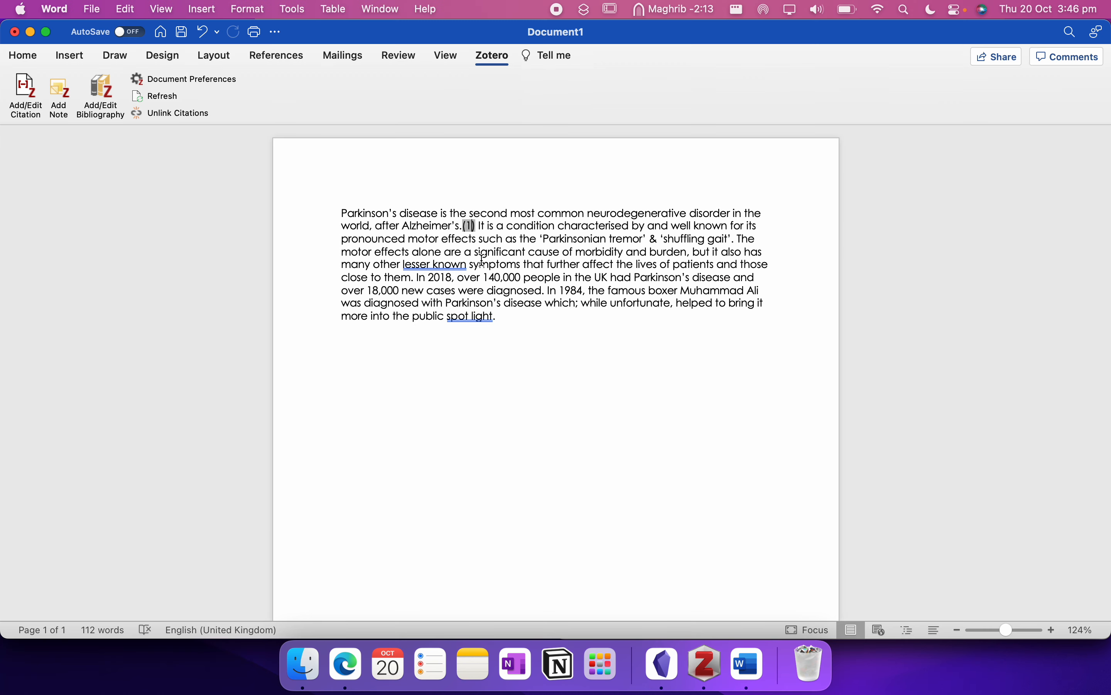
left_click(38, 99)
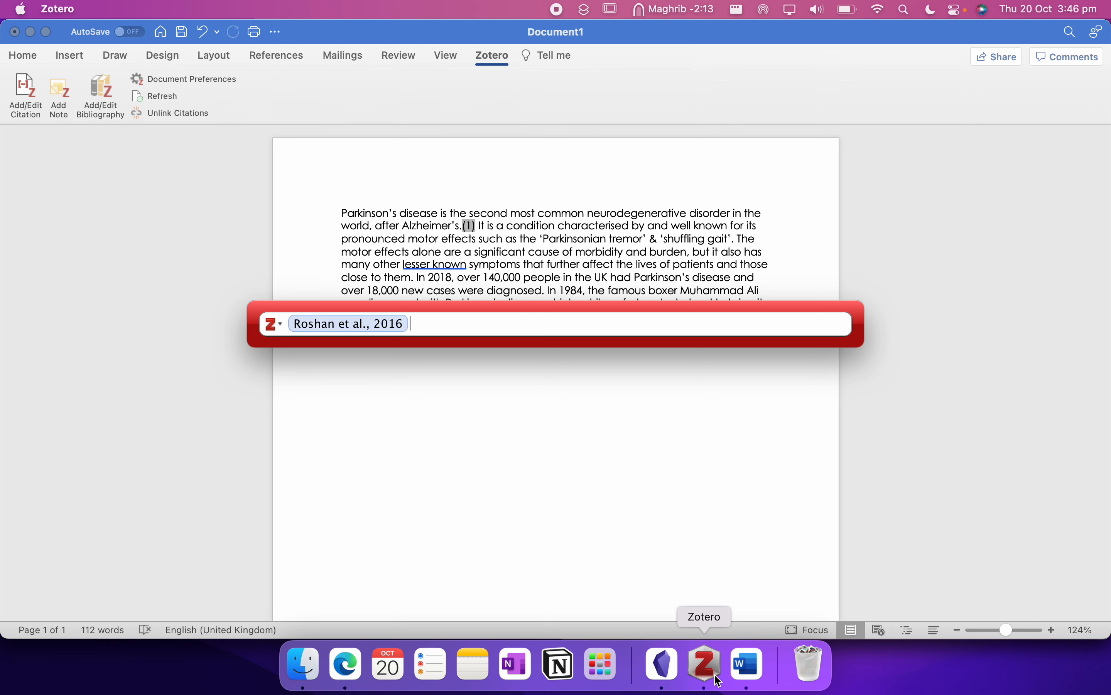
left_click(706, 665)
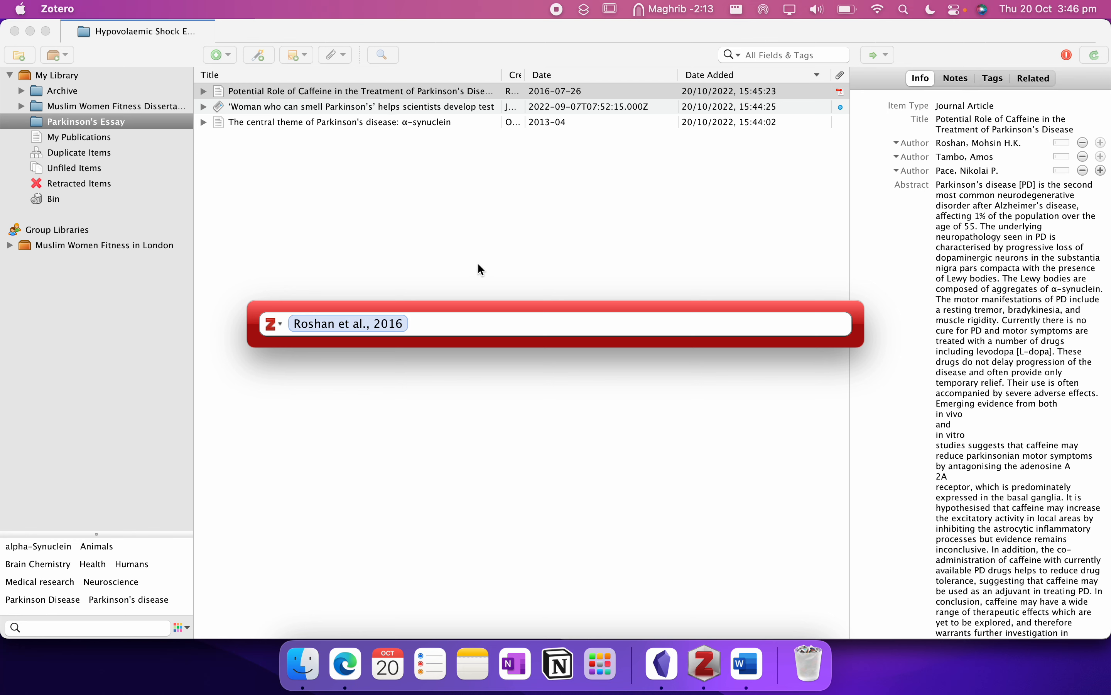
type("smell parkinson")
left_click(407, 374)
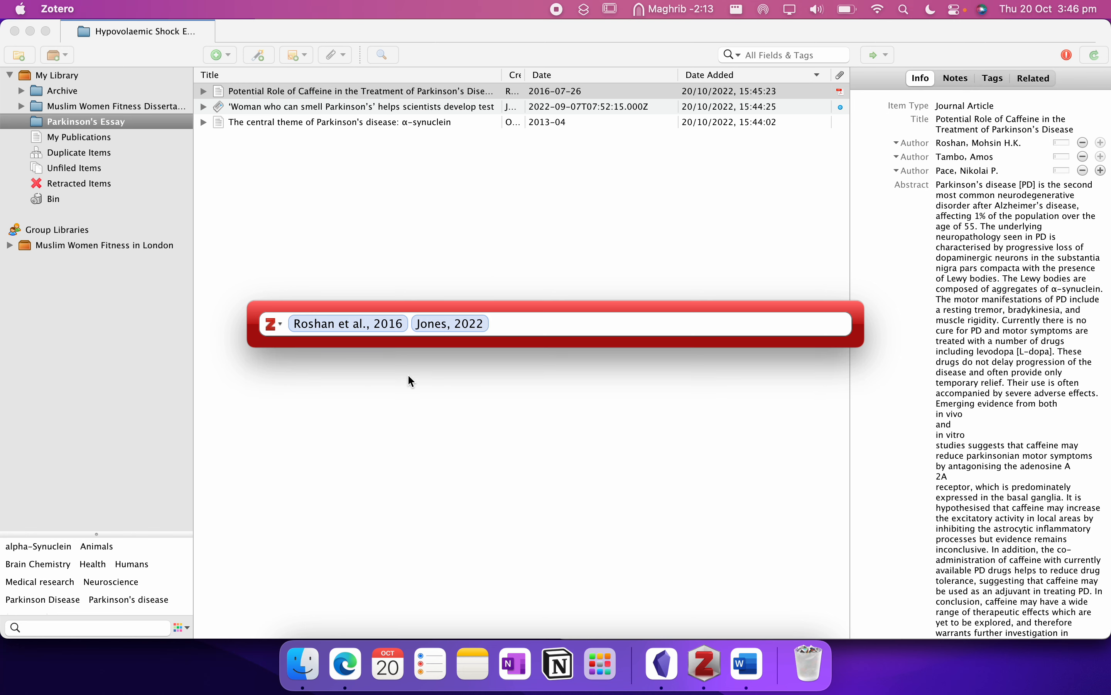
key("Return")
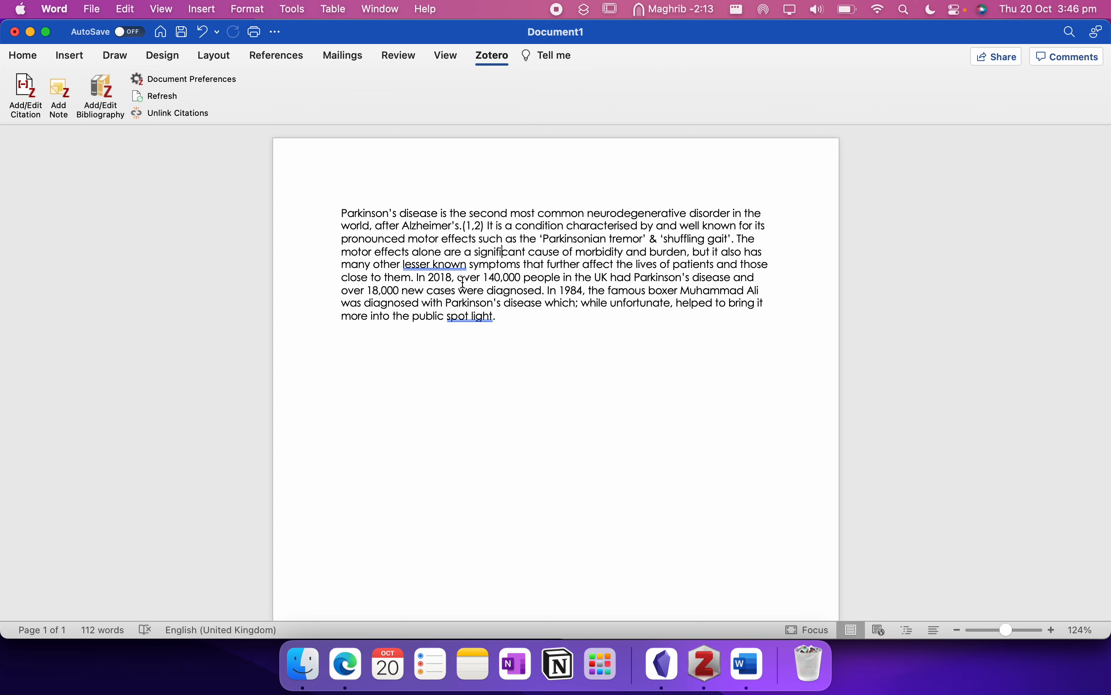
Cite the caffeine article again after the sentence ending "those close to them.".
left_click(25, 94)
type("tambo")
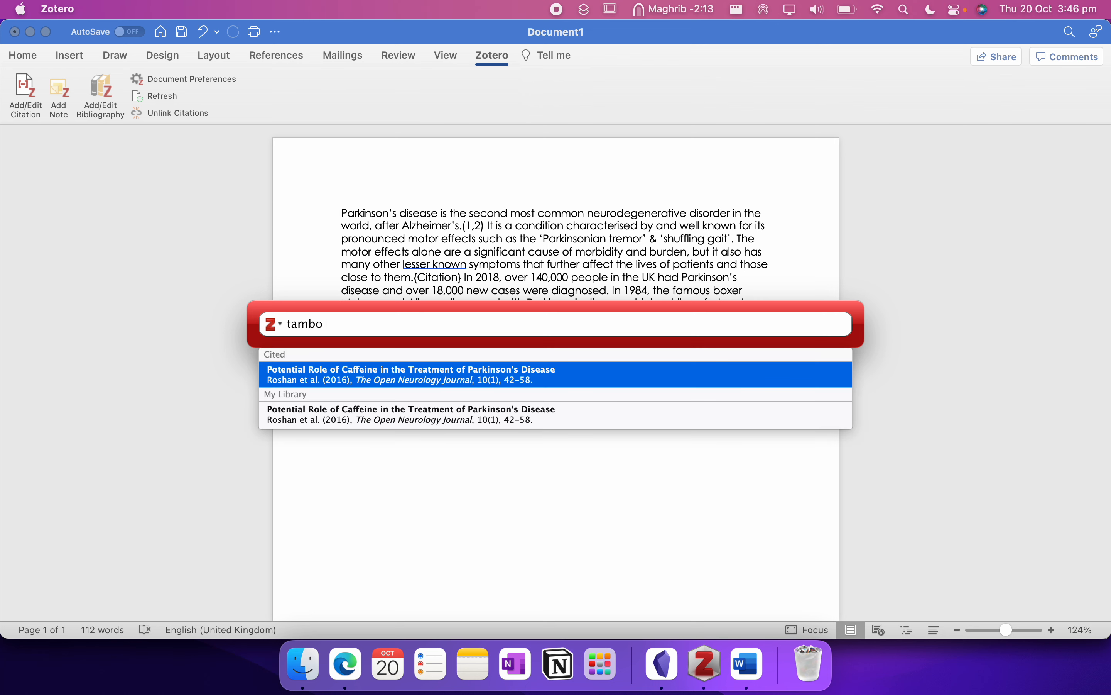
left_click(384, 376)
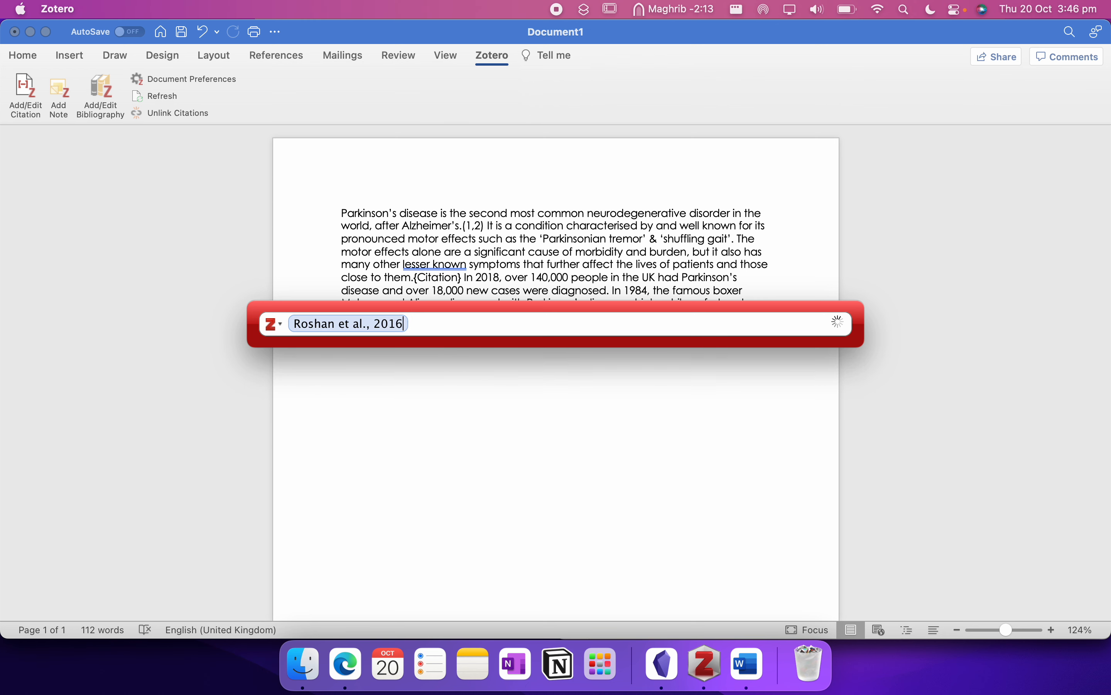
key("Return")
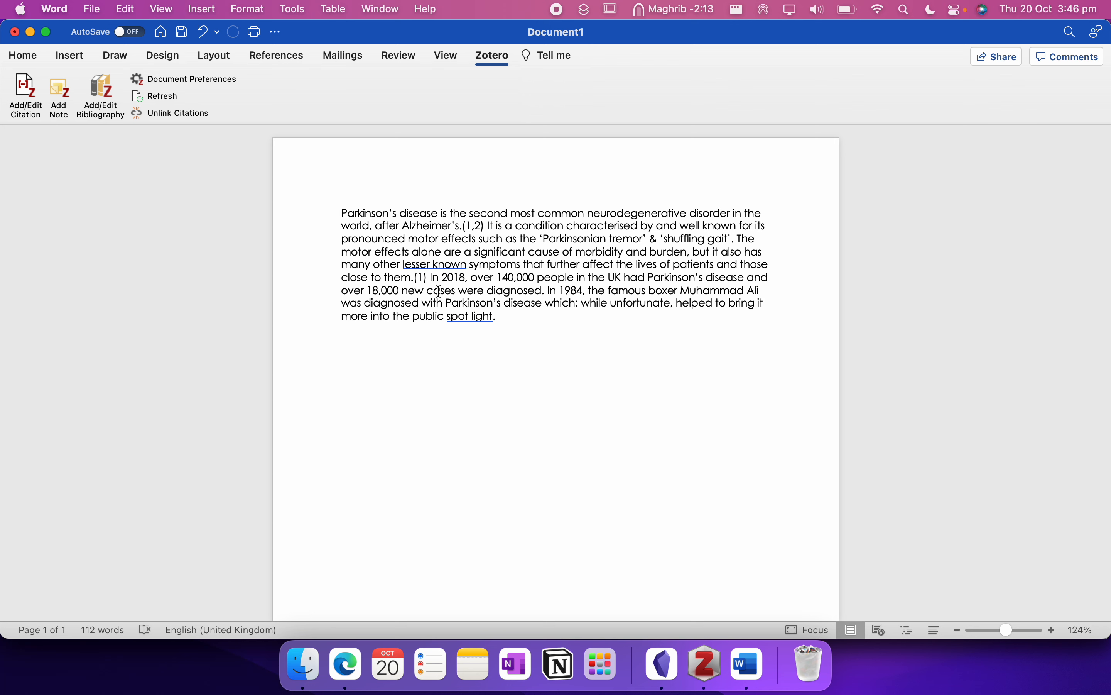
Check the citations in the essay and the key features in the Obsidian note "How to use Zotero", ending back in Word.
left_click(422, 278)
left_click(468, 225)
left_click(524, 316)
left_click(662, 665)
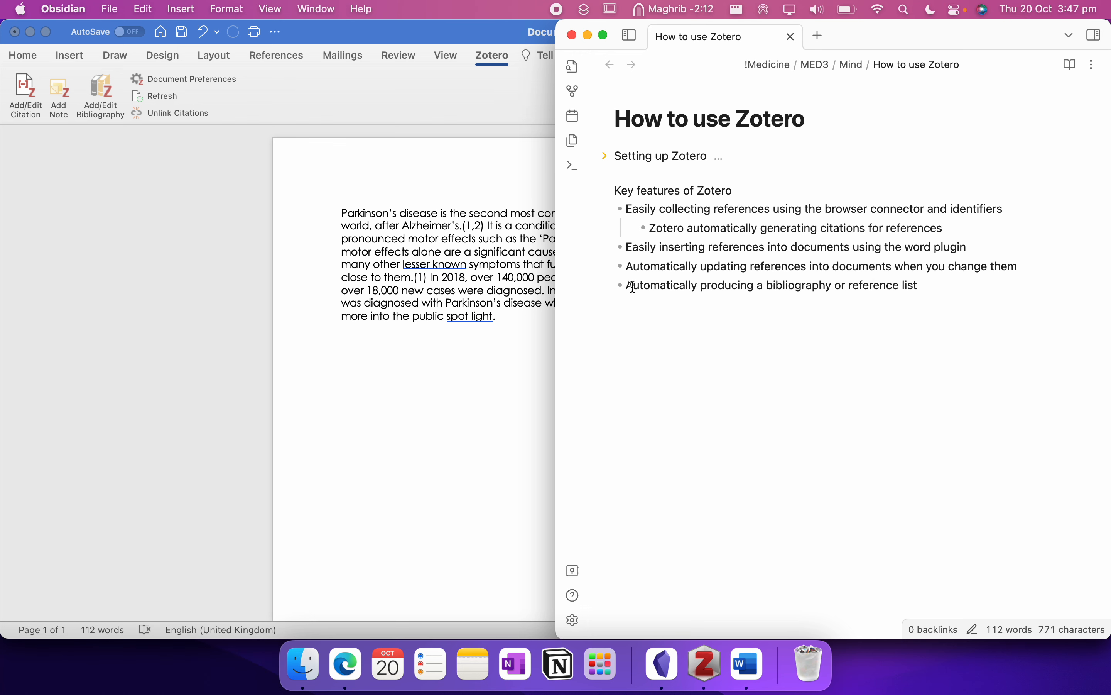
left_click(366, 276)
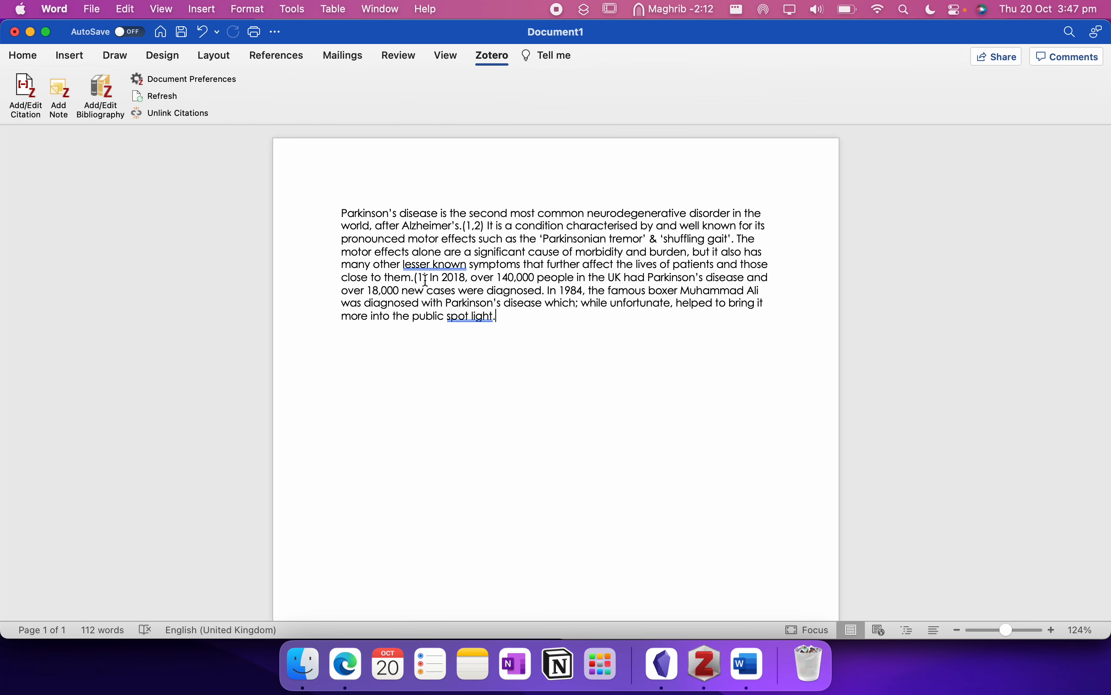
Change the document's citation style to Cite Them Right 12th edition - Harvard and return to the essay.
left_click(182, 83)
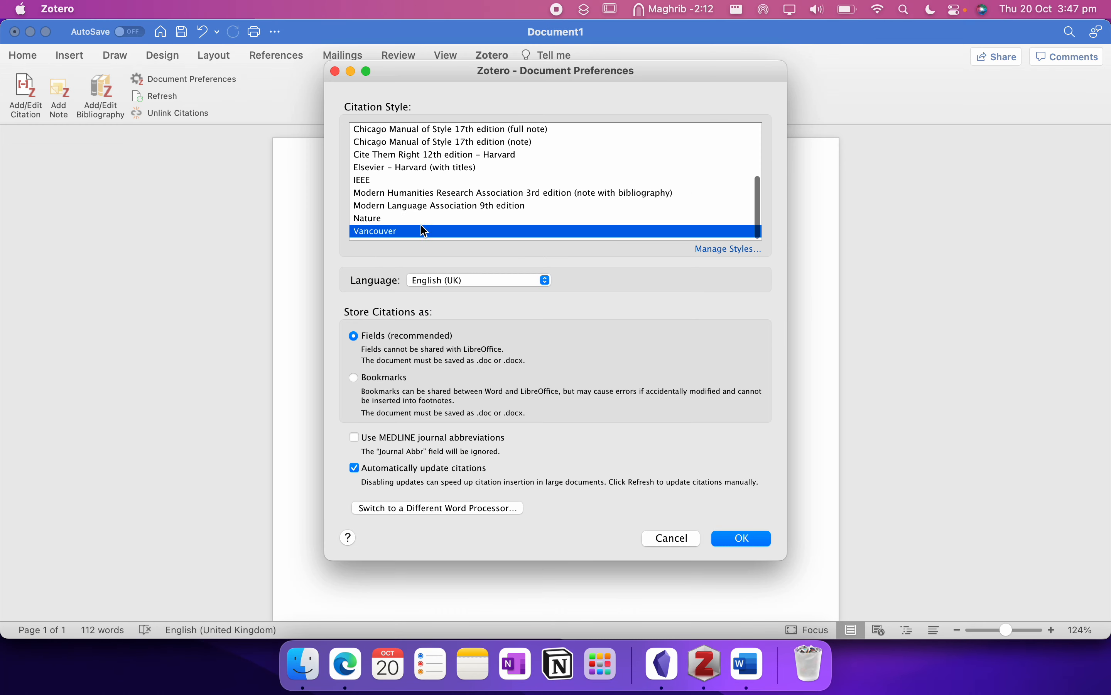
scroll(448, 223, "up", 3)
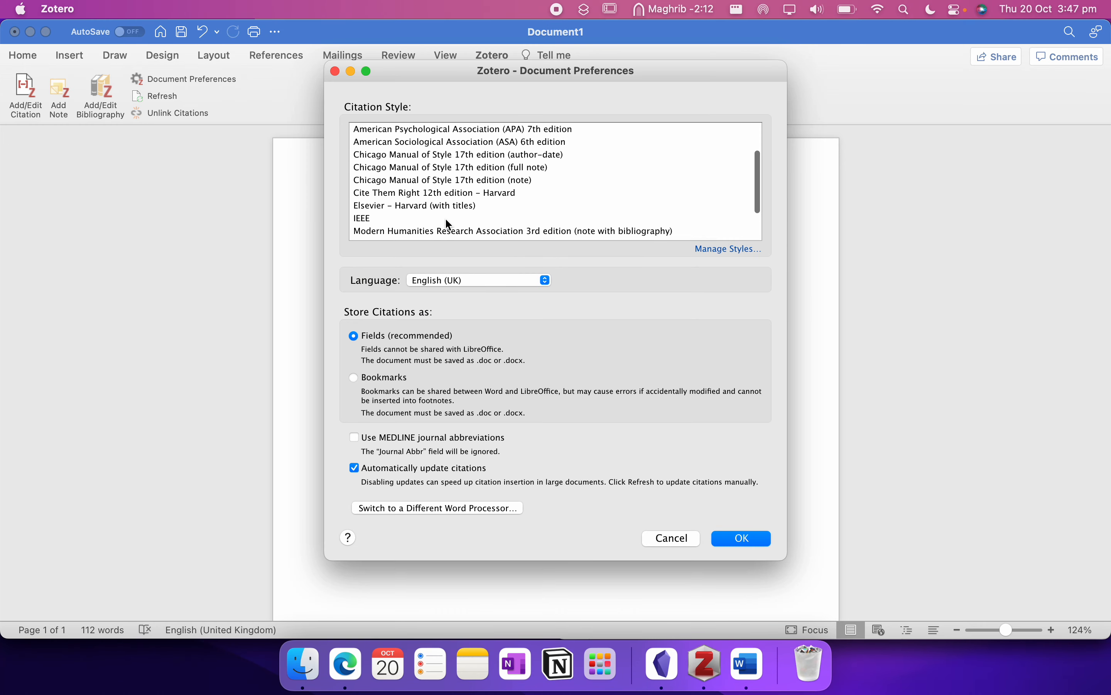
left_click(472, 192)
left_click(740, 508)
key("super+Tab")
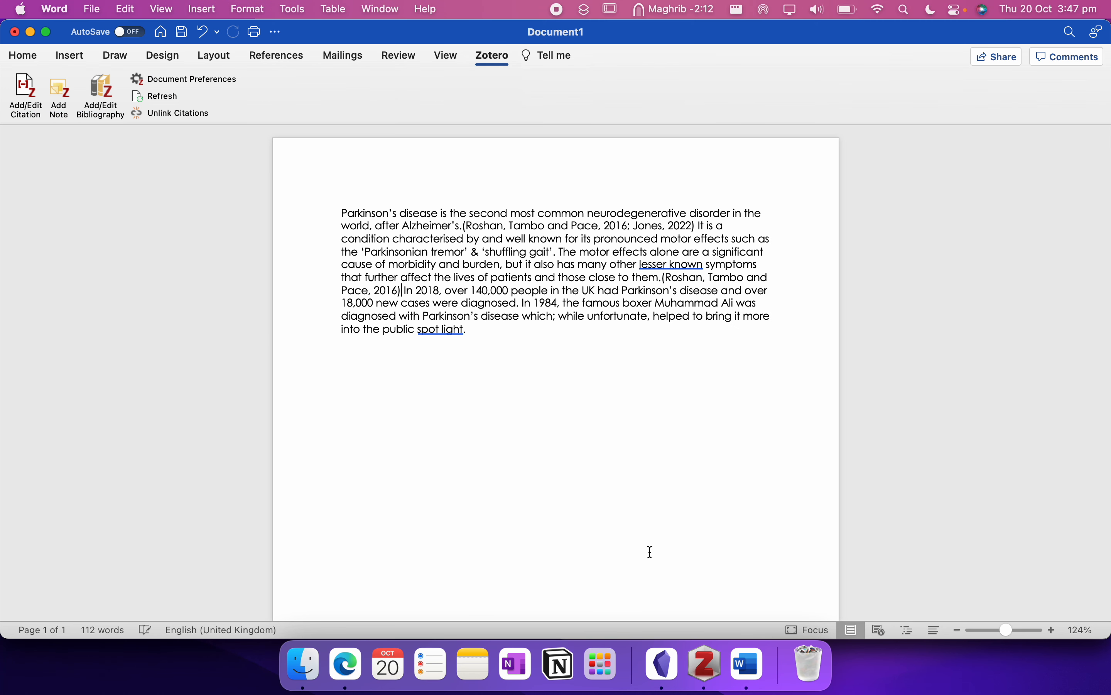
Compare the first sentence's citation with the caffeine article's details in Zotero, ending back in Word.
left_click(490, 227)
left_click(705, 664)
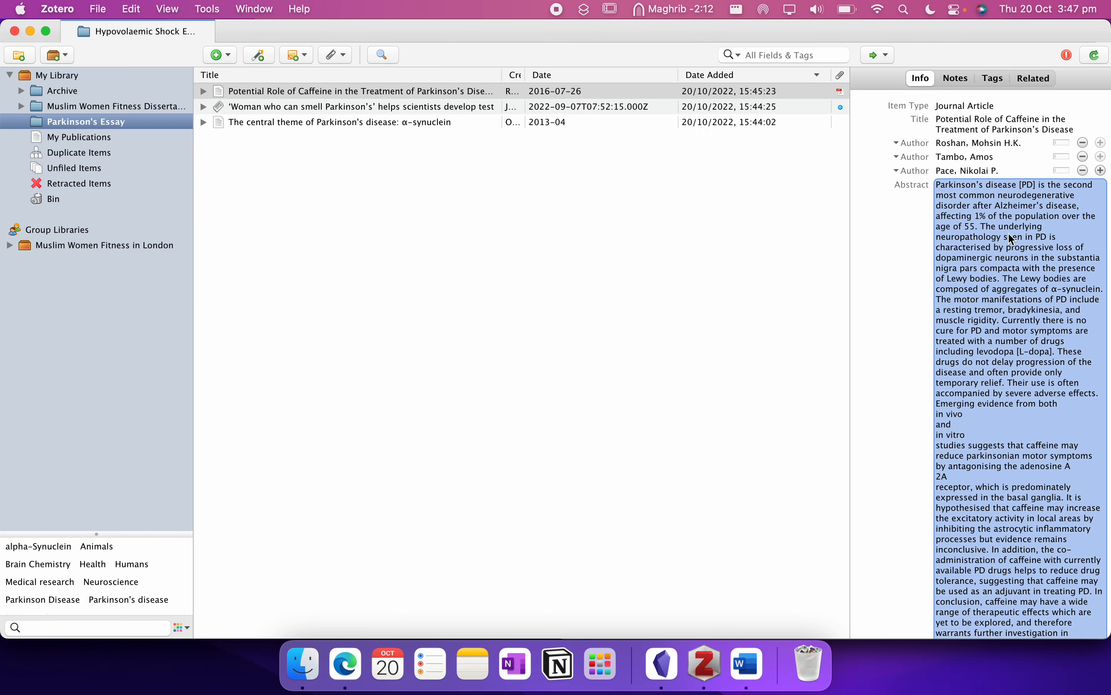
scroll(891, 264, "down", 10)
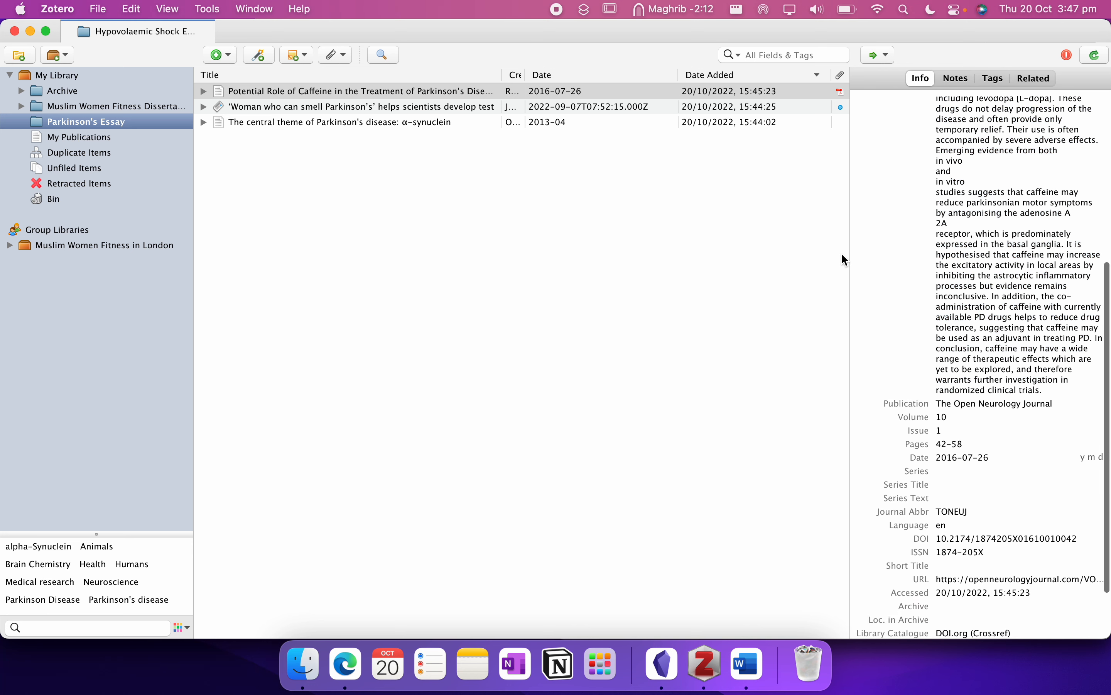
left_click(740, 689)
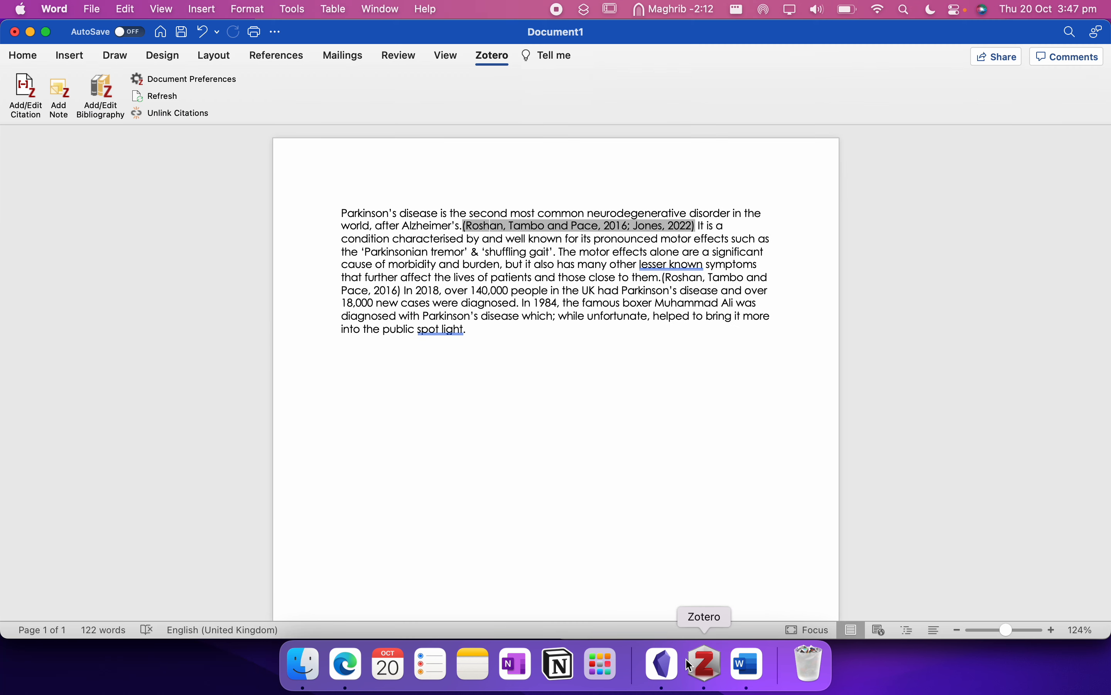
Consult the Obsidian note and, back in Word, view the sources of the first sentence's citation in the citation editor.
left_click(663, 666)
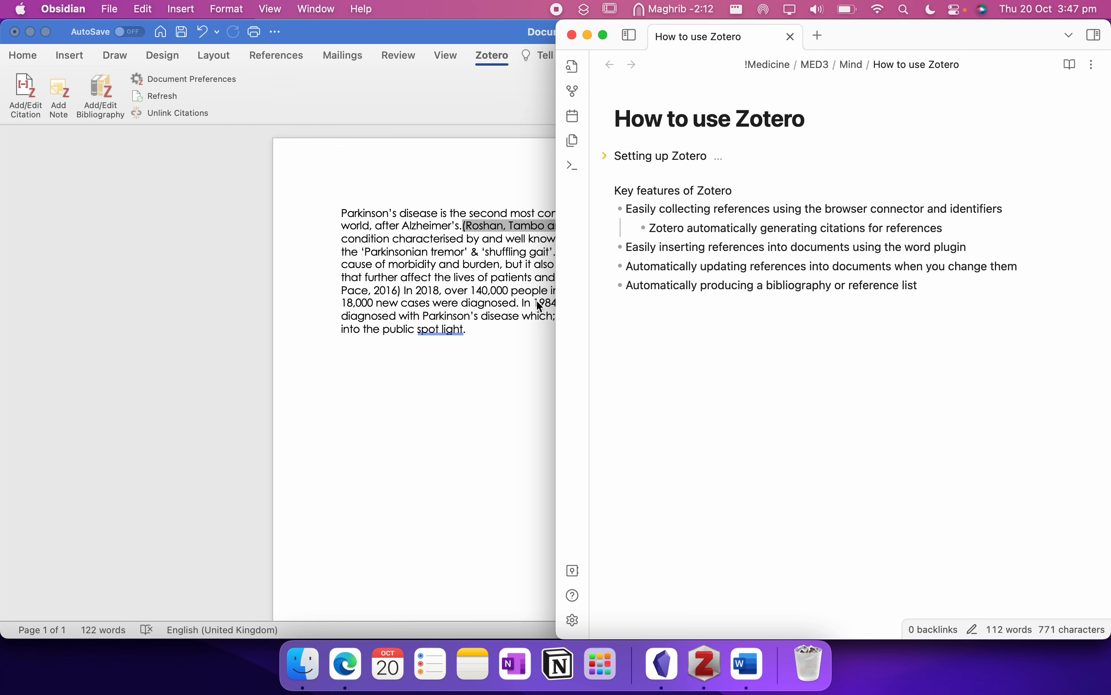
left_click(516, 297)
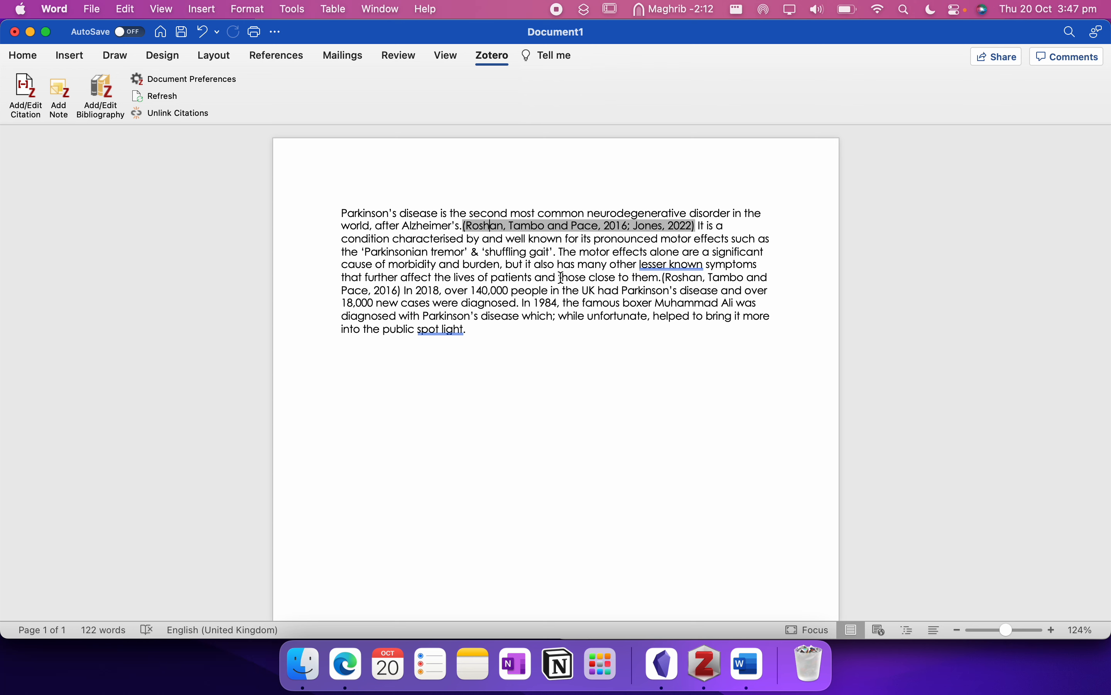
left_click(23, 94)
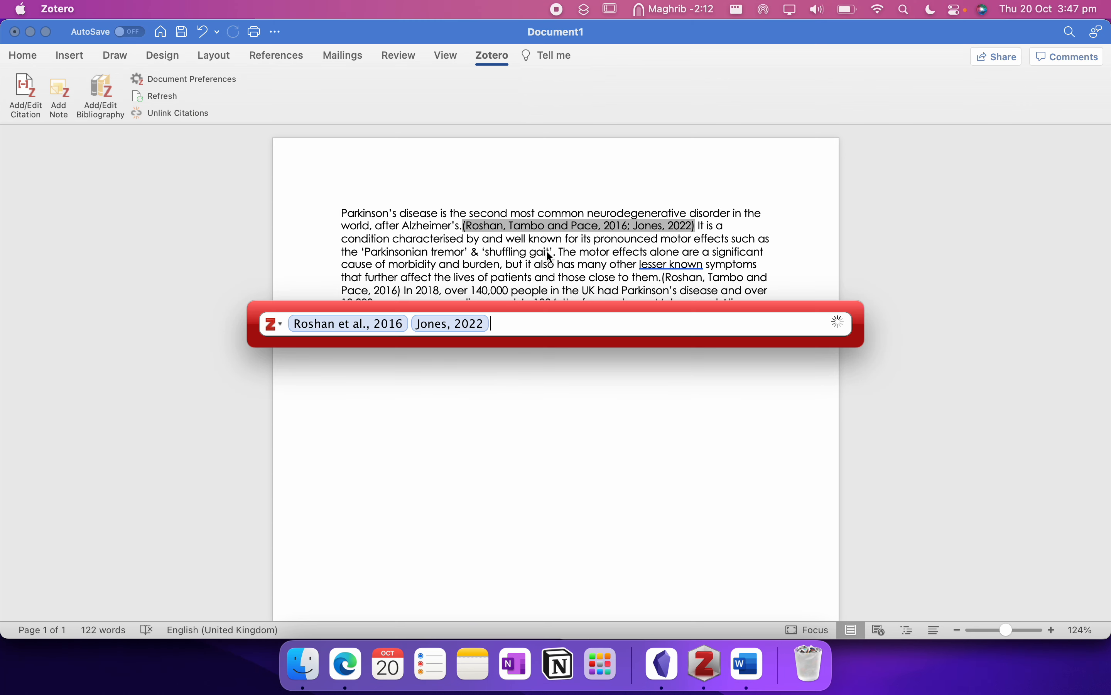
key("Escape")
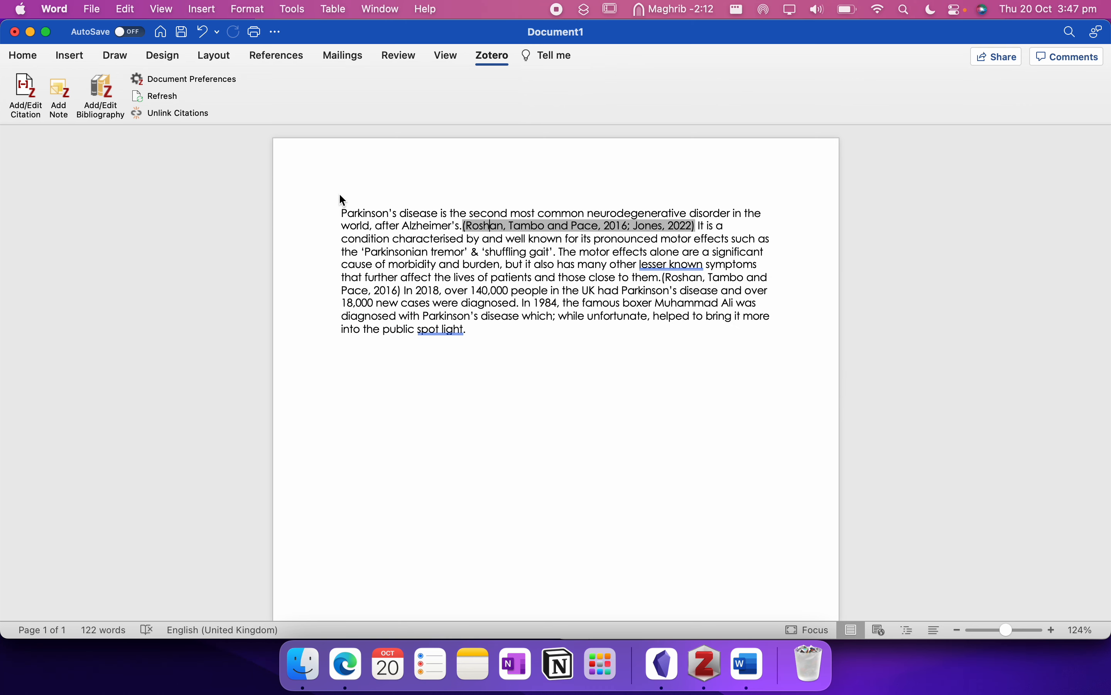
Add blank lines below the essay paragraph and check the bibliography point in the Obsidian note, returning to Word.
left_click(507, 320)
left_click(510, 345)
key("Return")
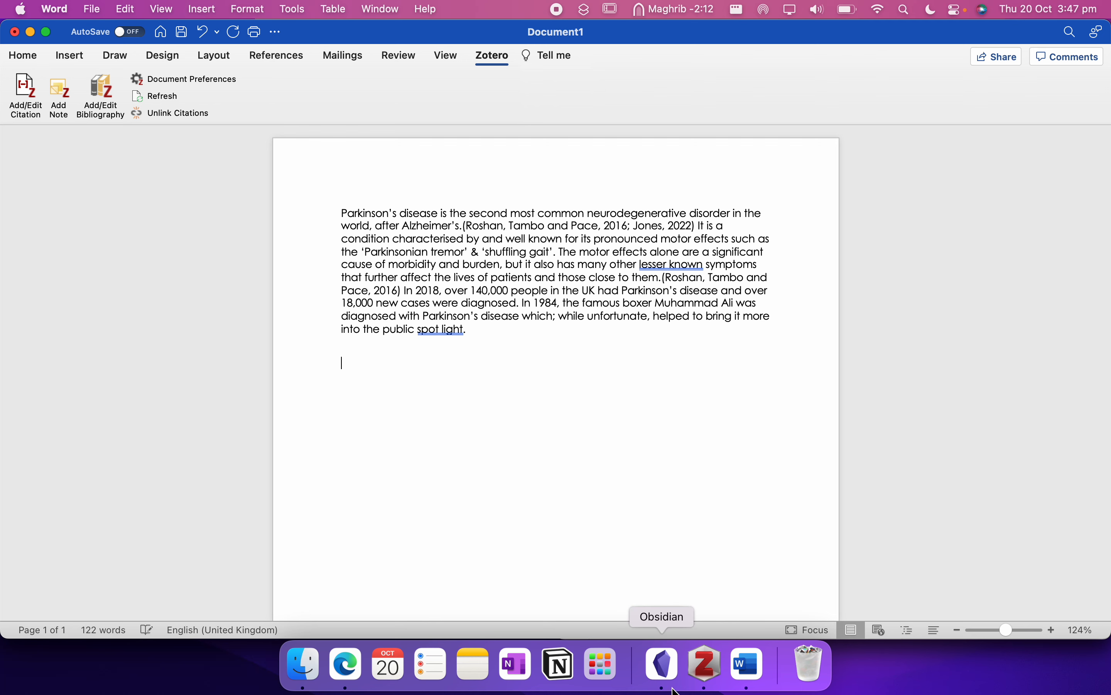
left_click(662, 664)
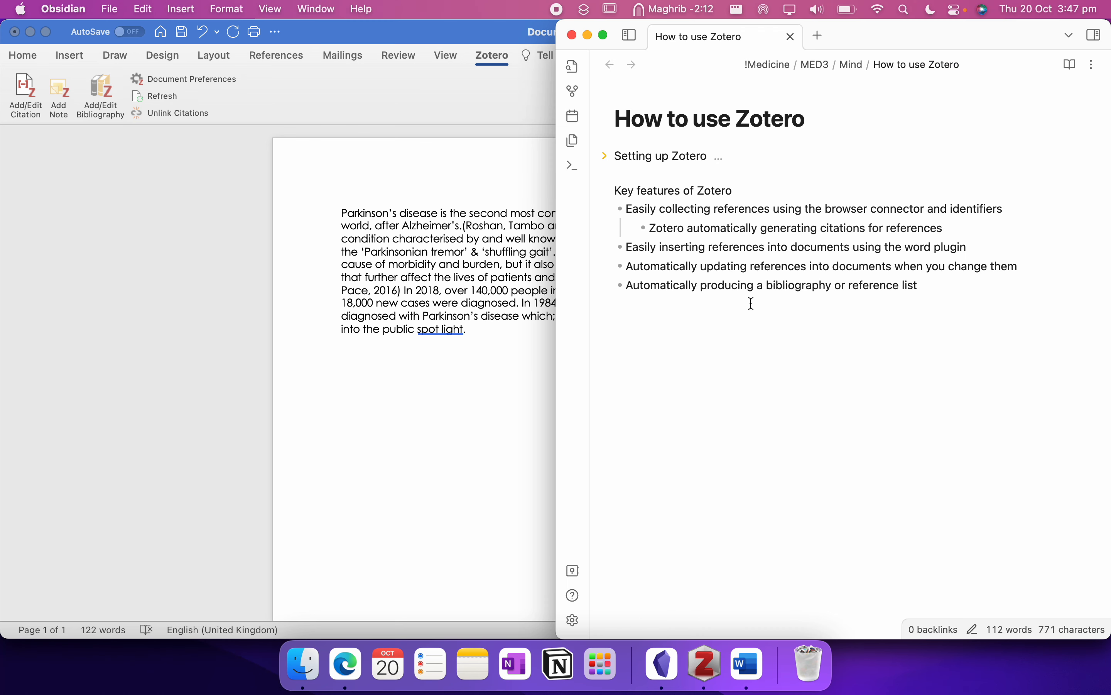
left_click(391, 451)
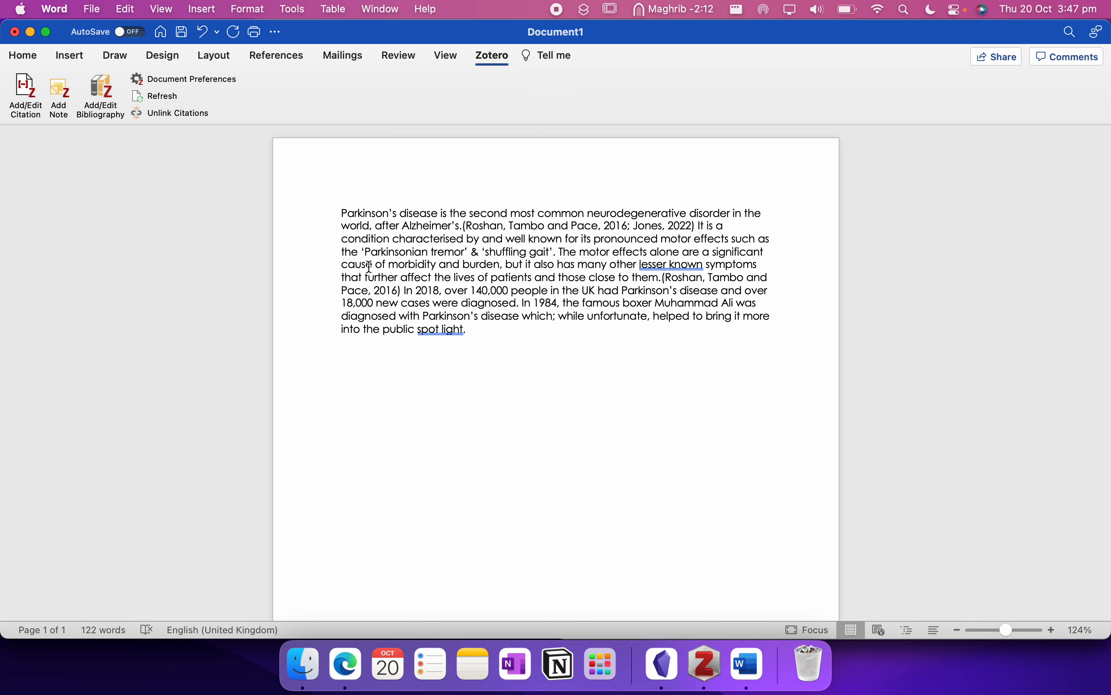
left_click(108, 96)
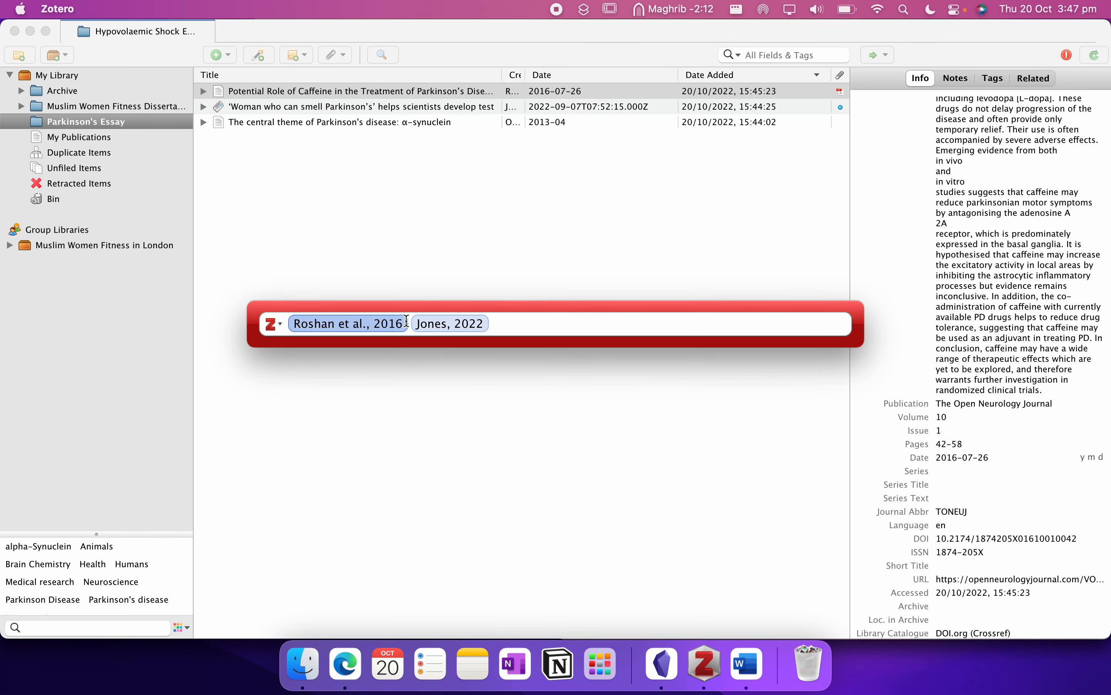
key("BackSpace")
key("BackSpace")
key("Escape")
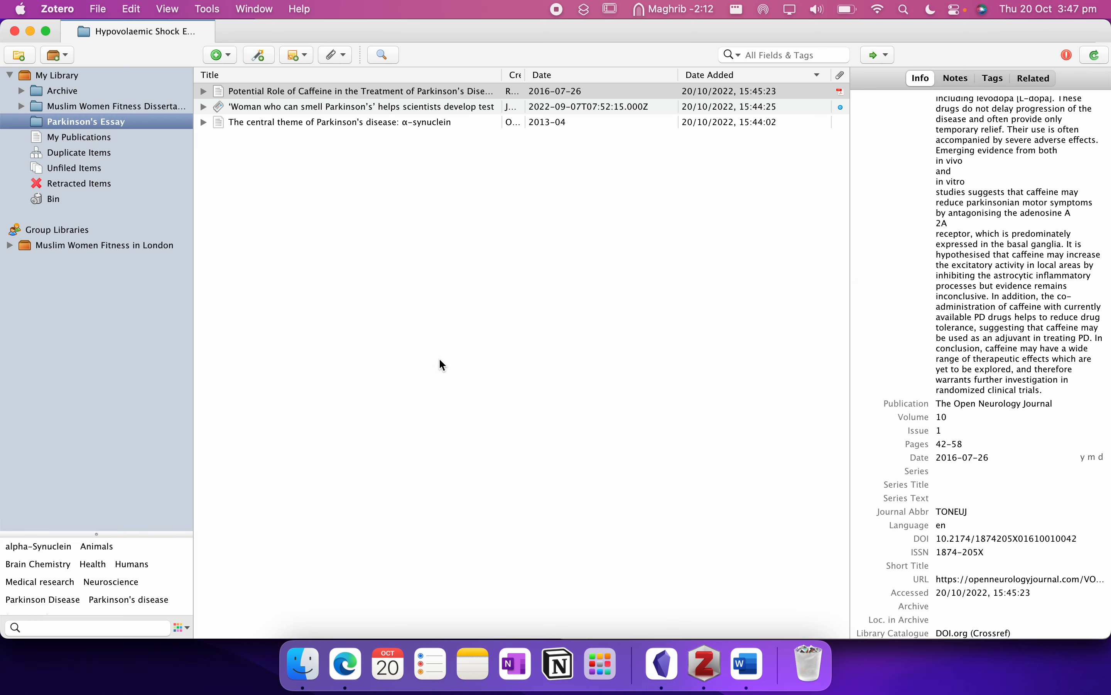
left_click(747, 664)
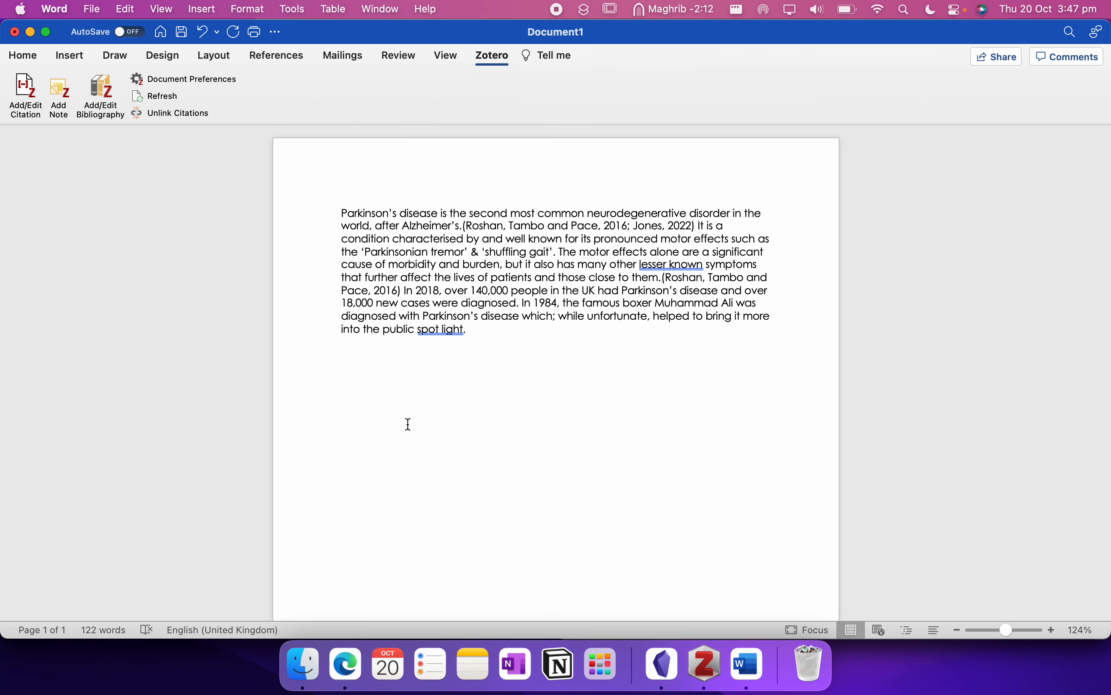
left_click(99, 90)
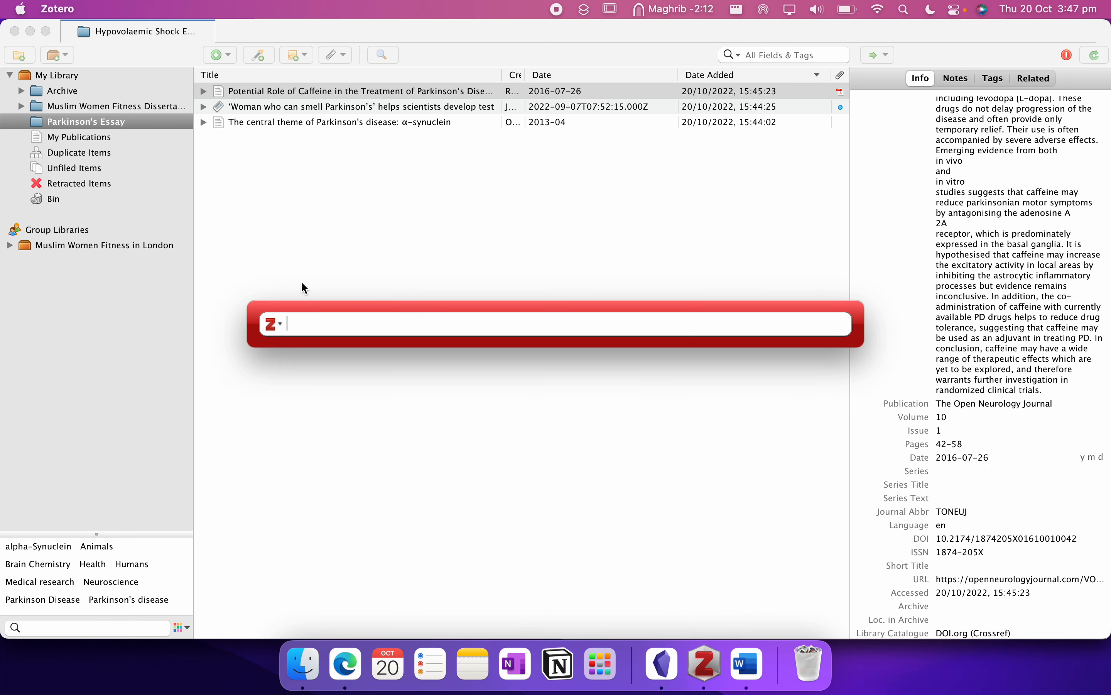
key("Escape")
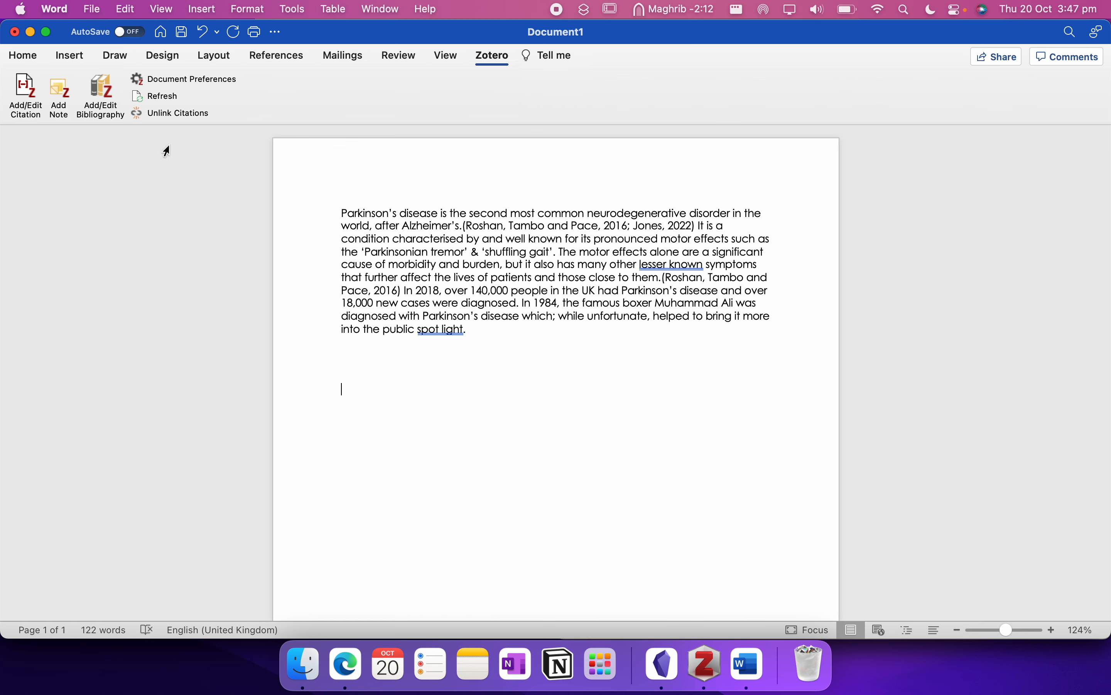
Insert the Zotero bibliography below the essay paragraph and place the cursor in it.
left_click(125, 117)
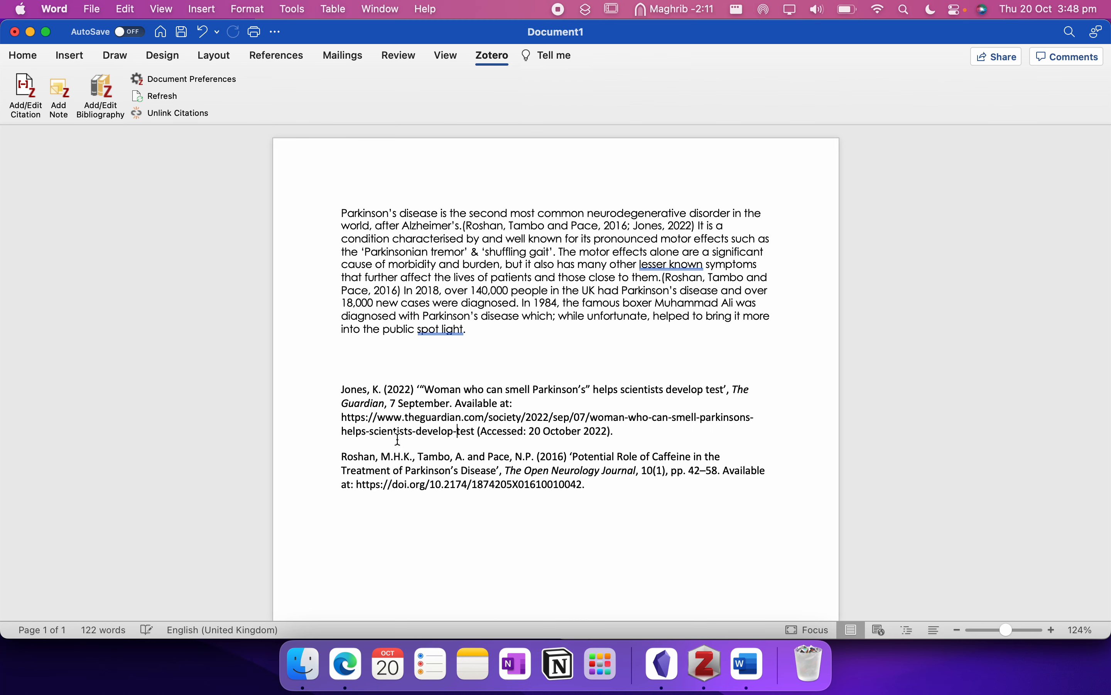
left_click(399, 437)
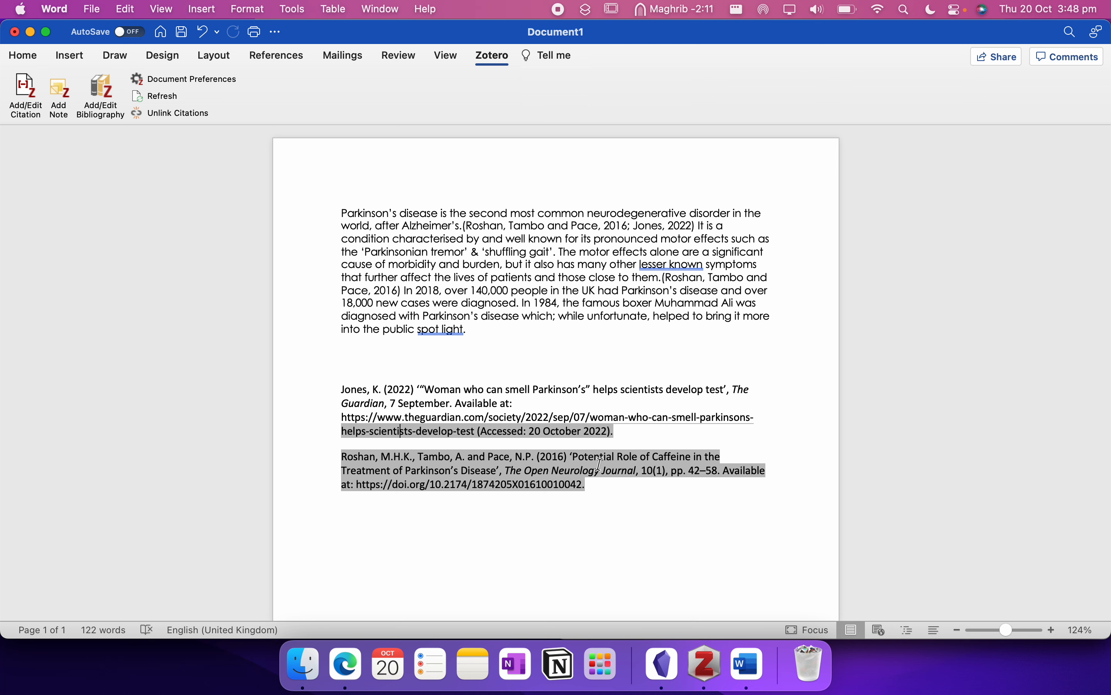
left_click(590, 484)
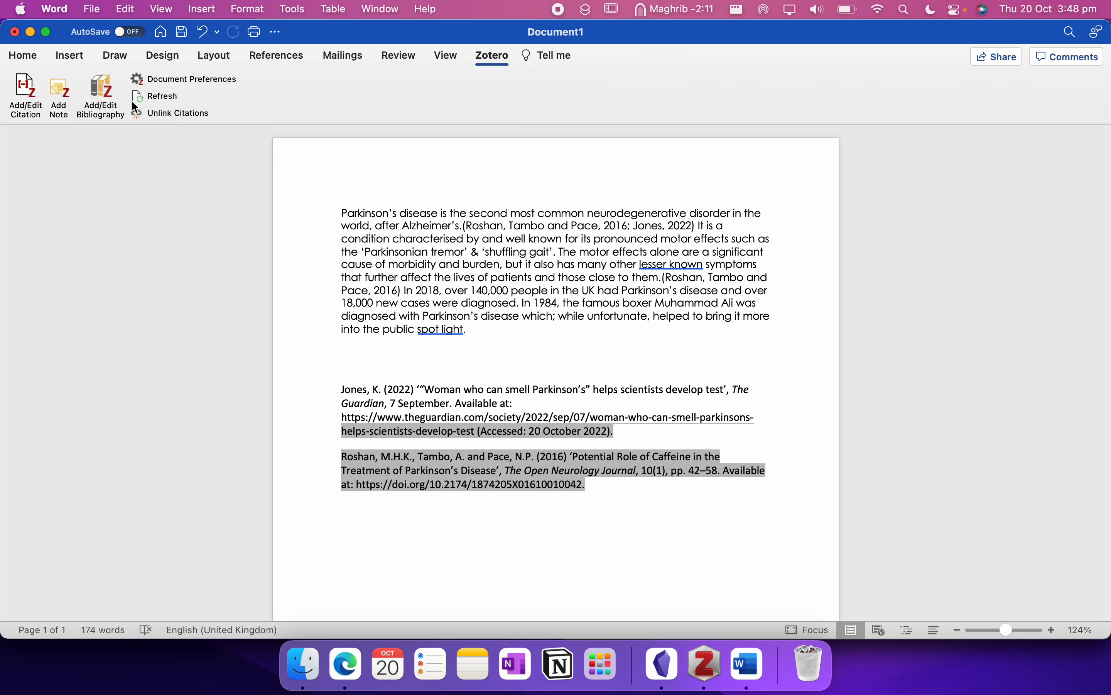
left_click(561, 376)
left_click(558, 391)
left_click(556, 439)
left_click(548, 266)
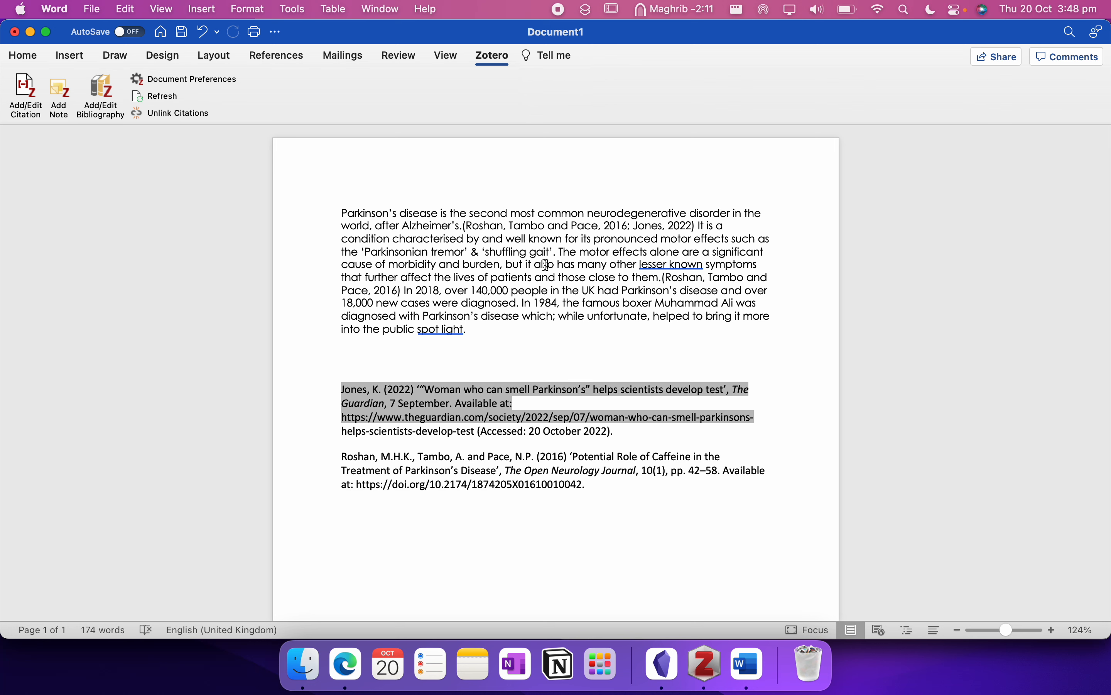
Remove the 2016 caffeine article from the first sentence's citation, keeping only the 2022 Guardian source.
left_click(471, 228)
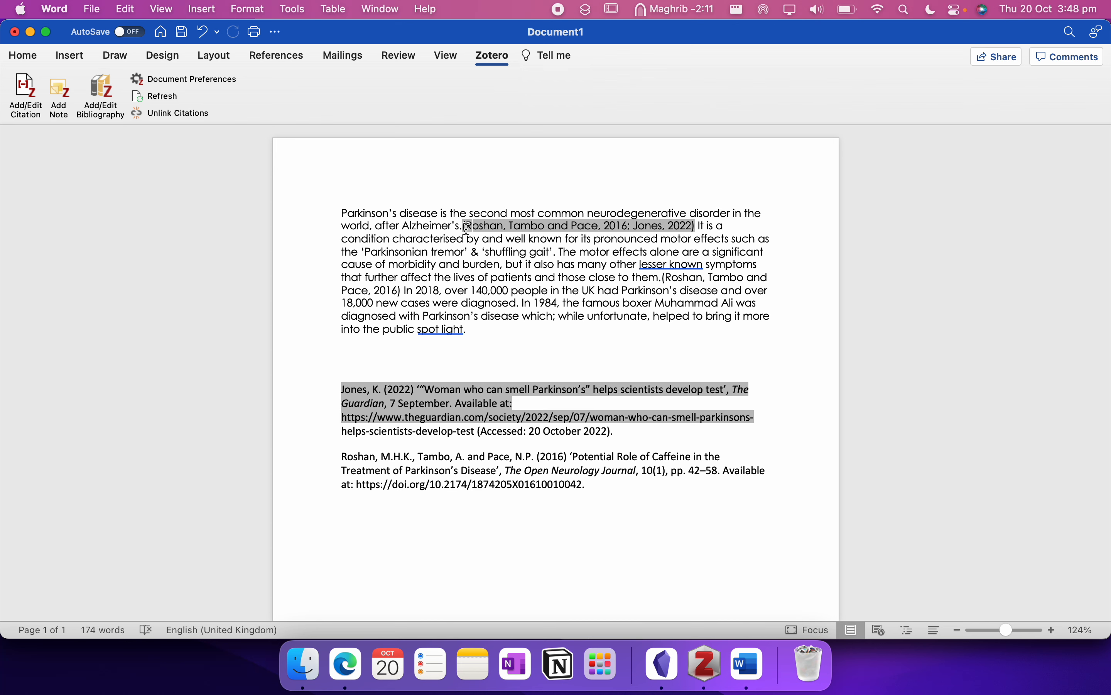
left_click(61, 110)
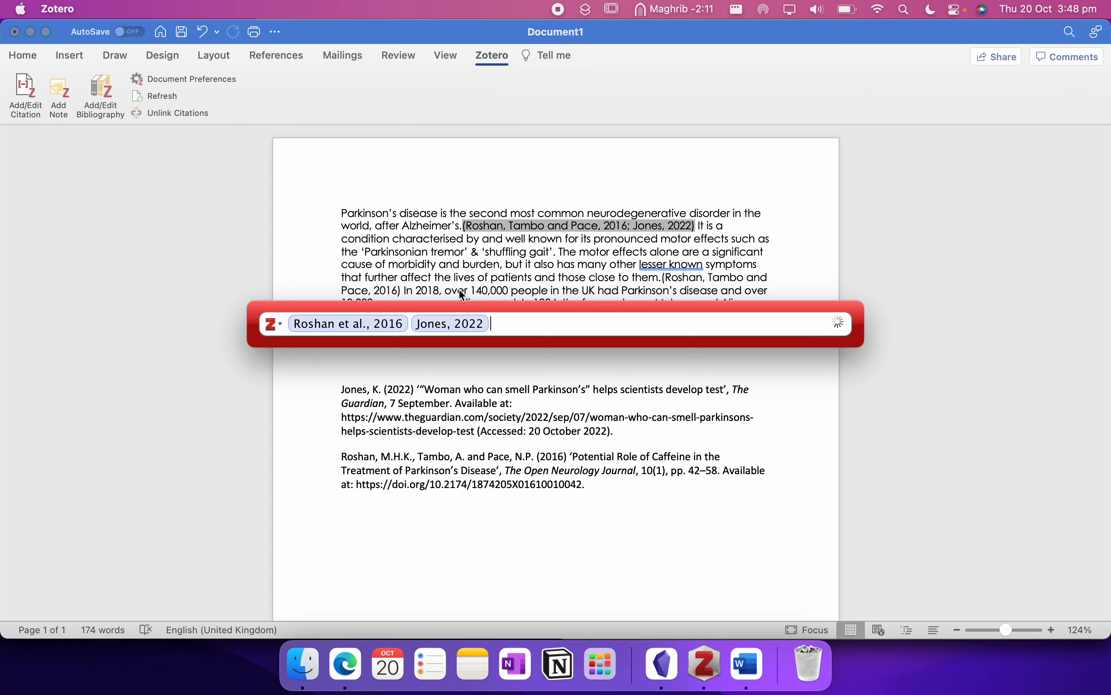
left_click(404, 324)
key("BackSpace")
key("Return")
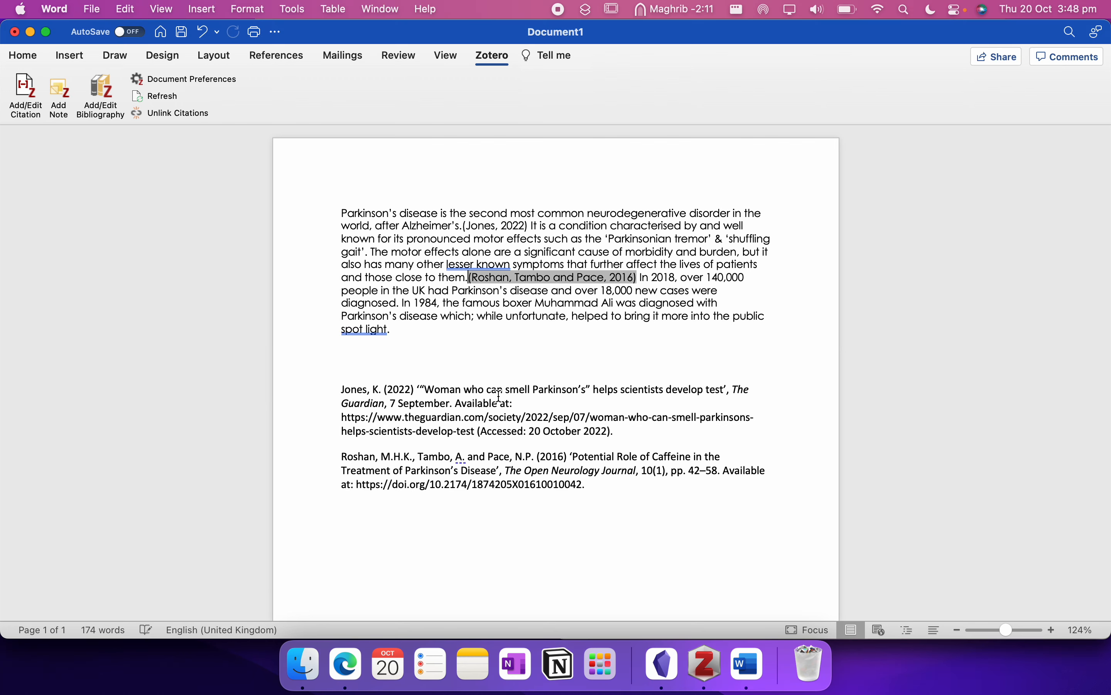
left_click(25, 96)
left_click(554, 358)
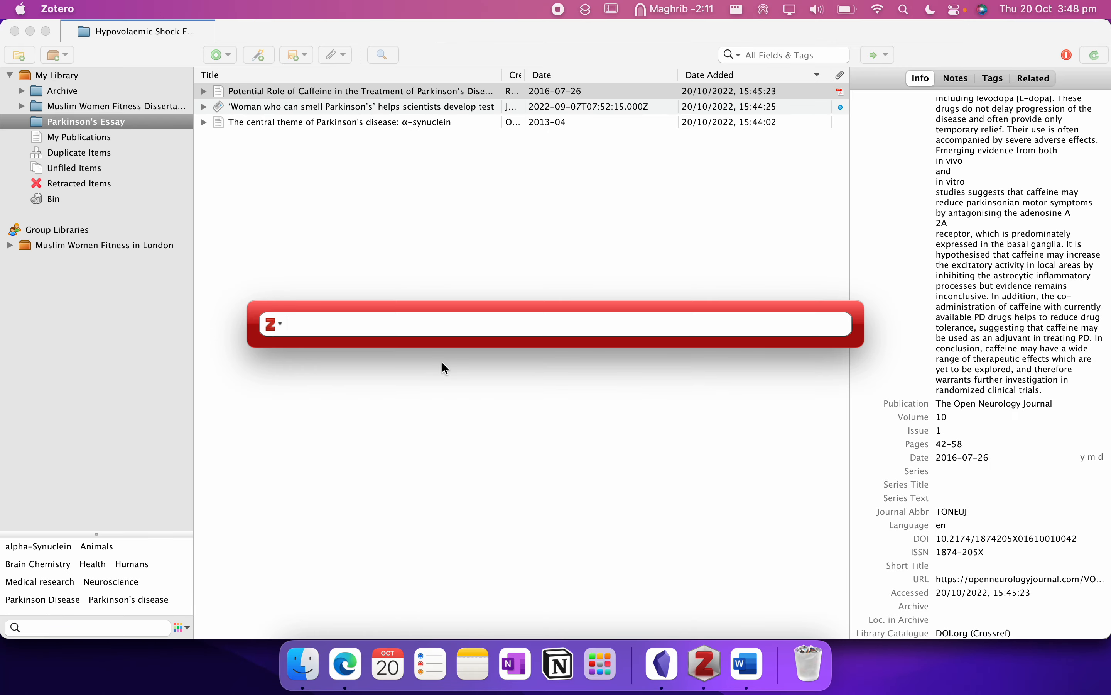
left_click(419, 396)
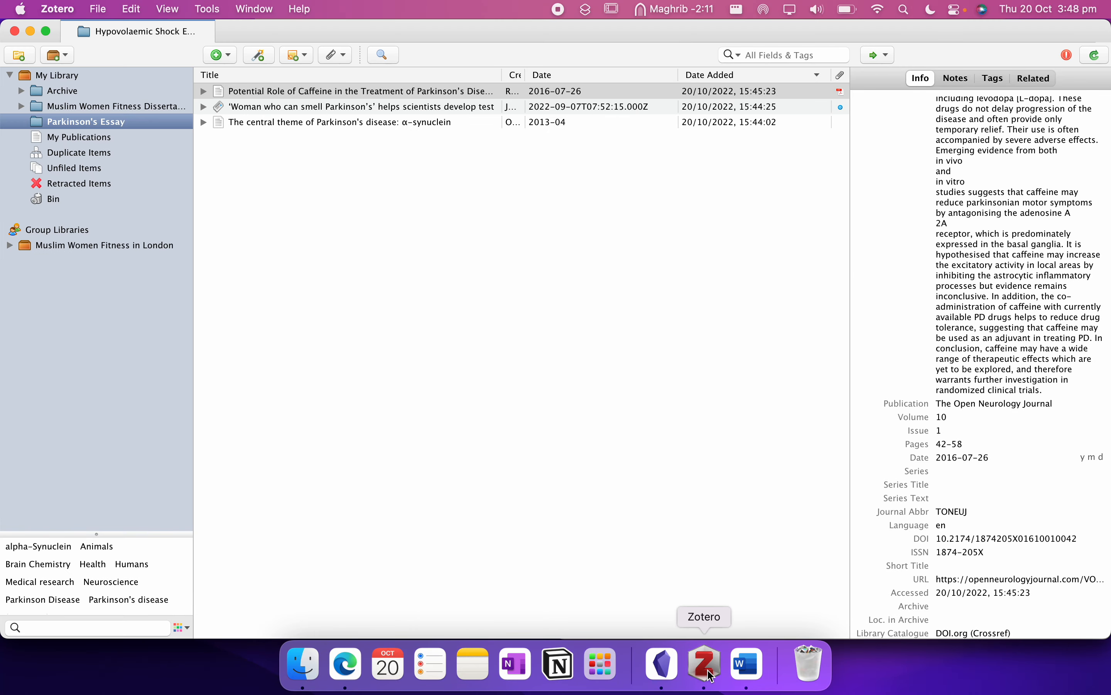
Check the key features in the Obsidian note and, back in Zotero, open the caffeine article's PDF to look over its first page.
left_click(663, 663)
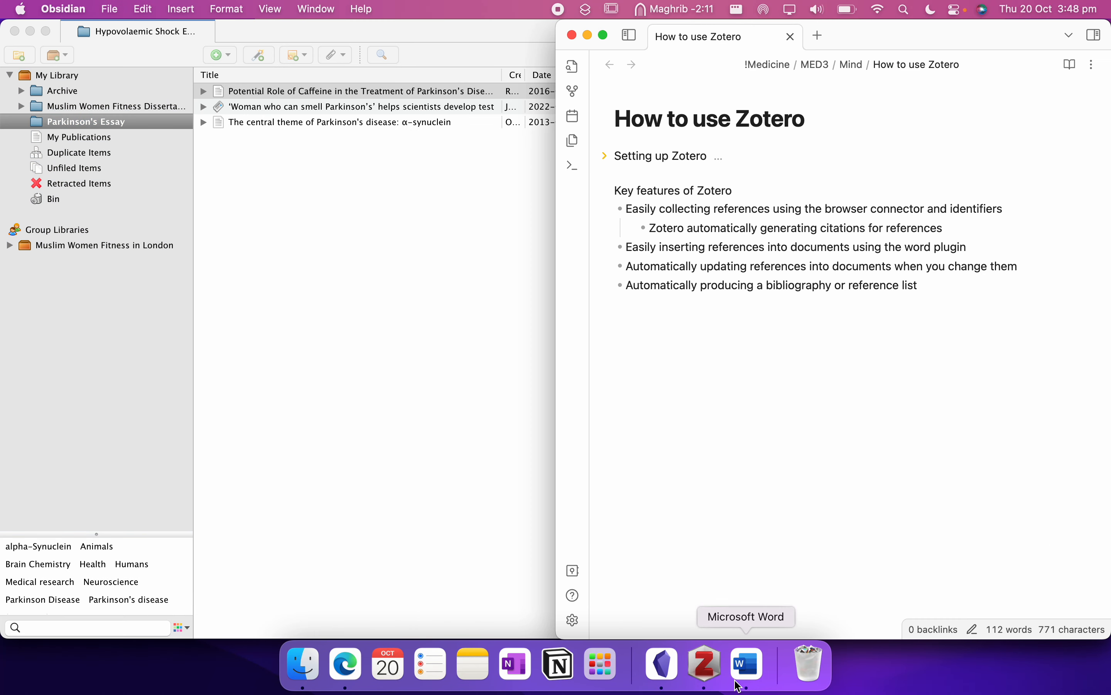
left_click(398, 437)
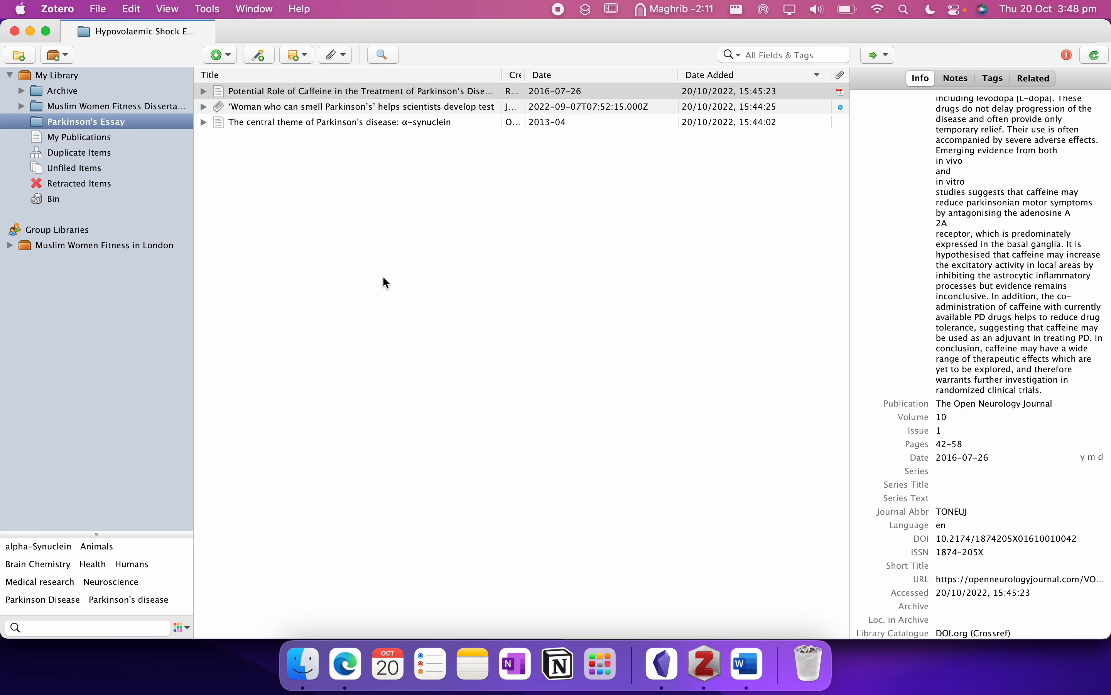
left_click(386, 90)
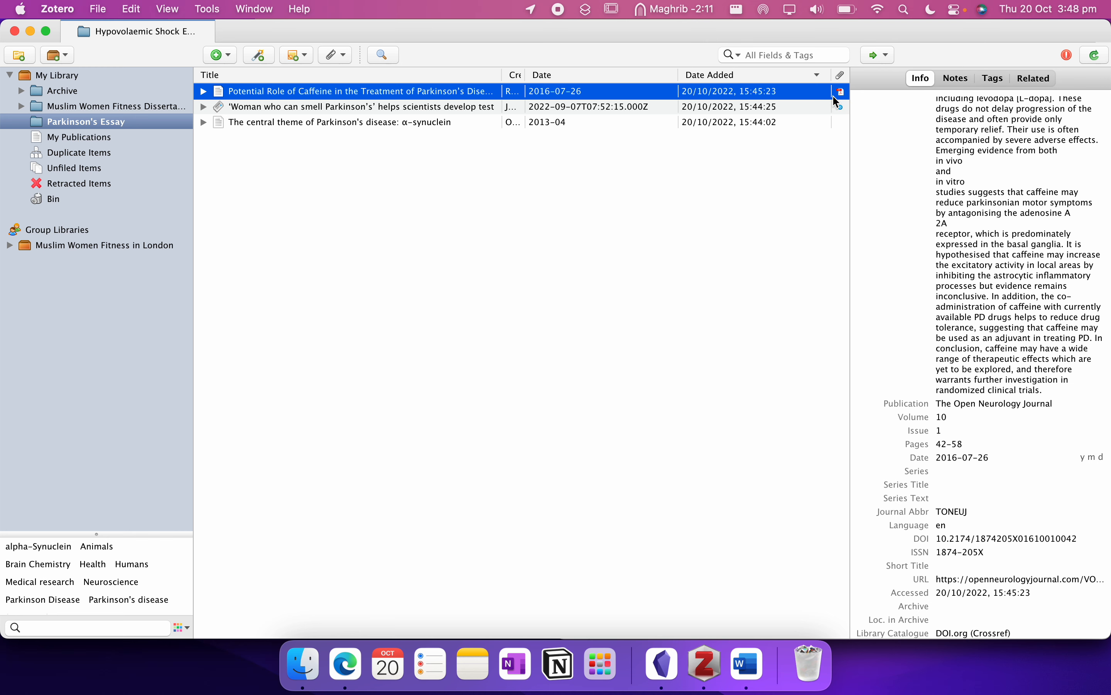
double_click(771, 94)
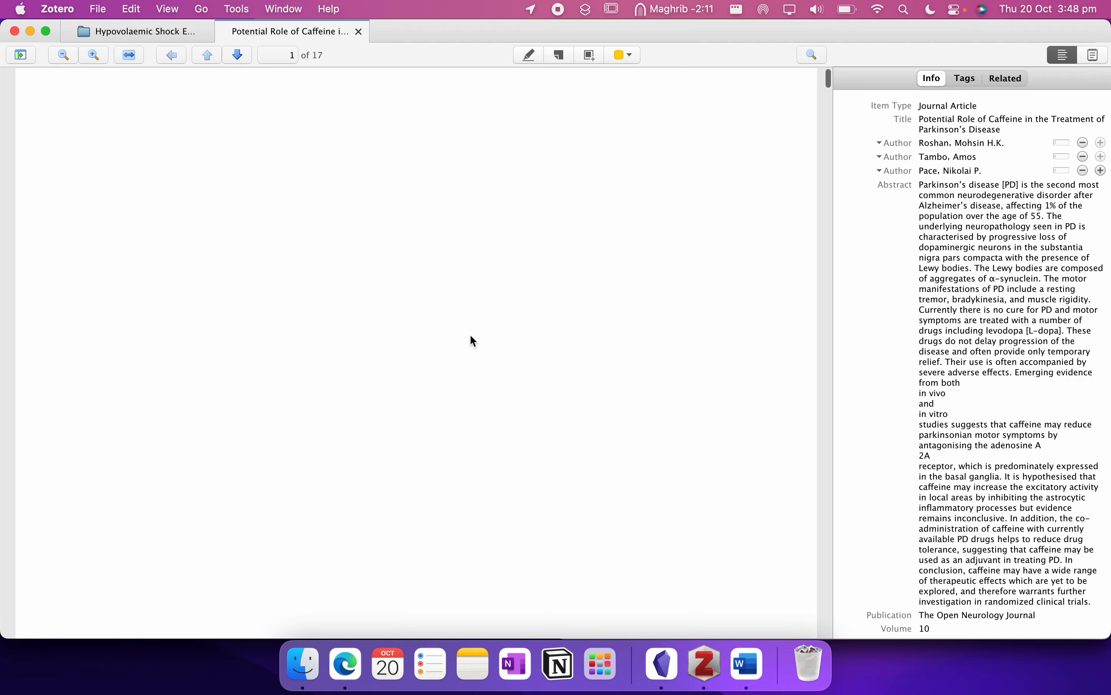
scroll(473, 340, "down", 10)
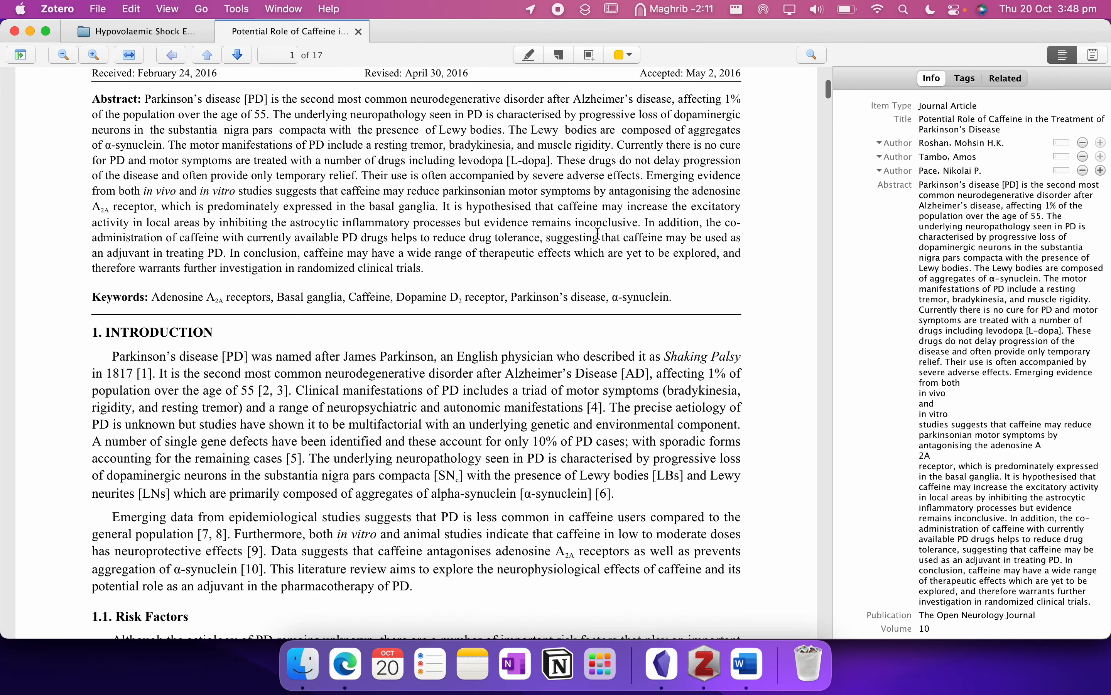
scroll(598, 233, "up", 10)
Place an empty yellow note annotation above the journal header on the PDF's first page.
left_click(560, 56)
left_click(582, 146)
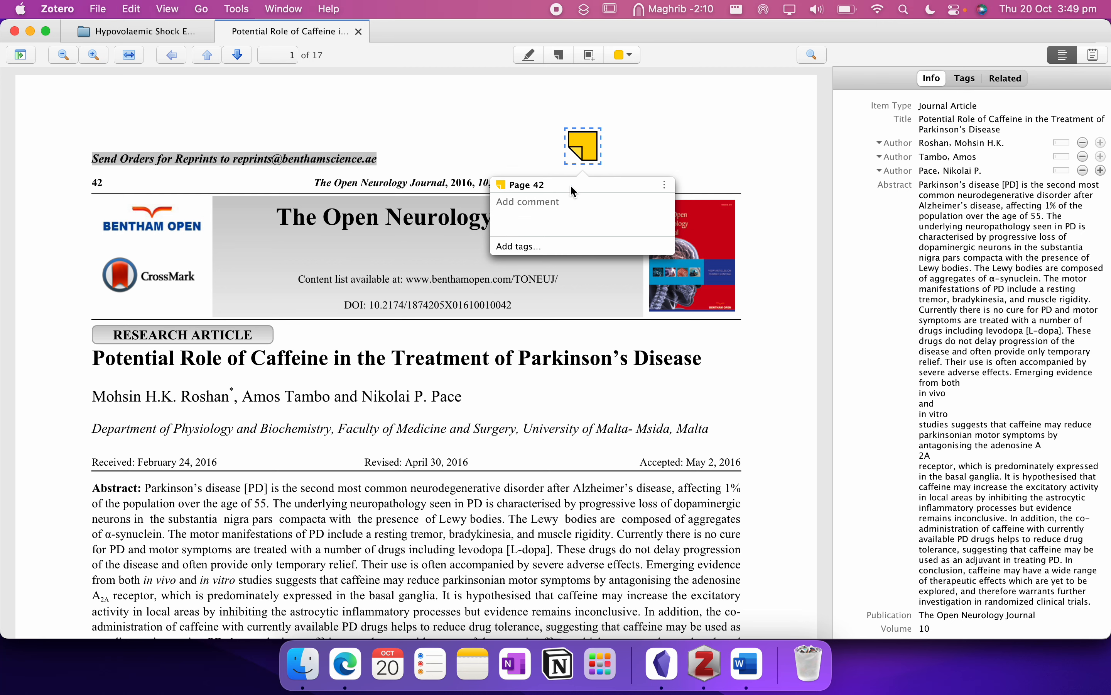
left_click(521, 152)
Highlight in yellow the abstract passage from the motor manifestations of PD to the drugs' temporary relief.
left_click(541, 57)
scroll(272, 364, "down", 5)
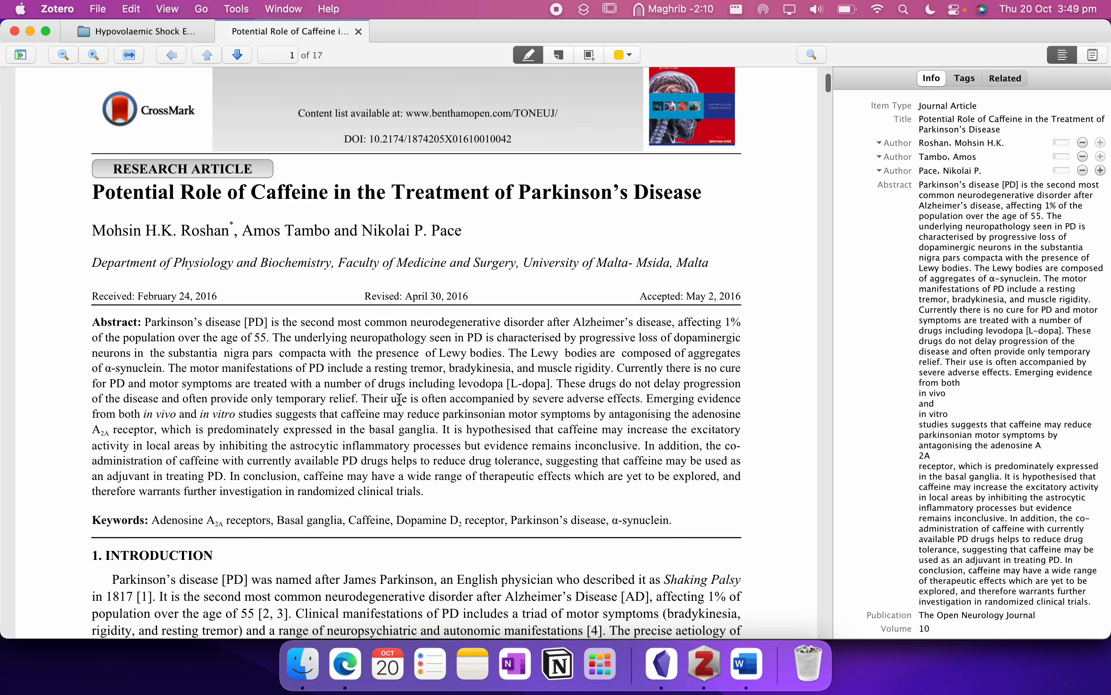
left_click_drag(398, 399, 316, 366)
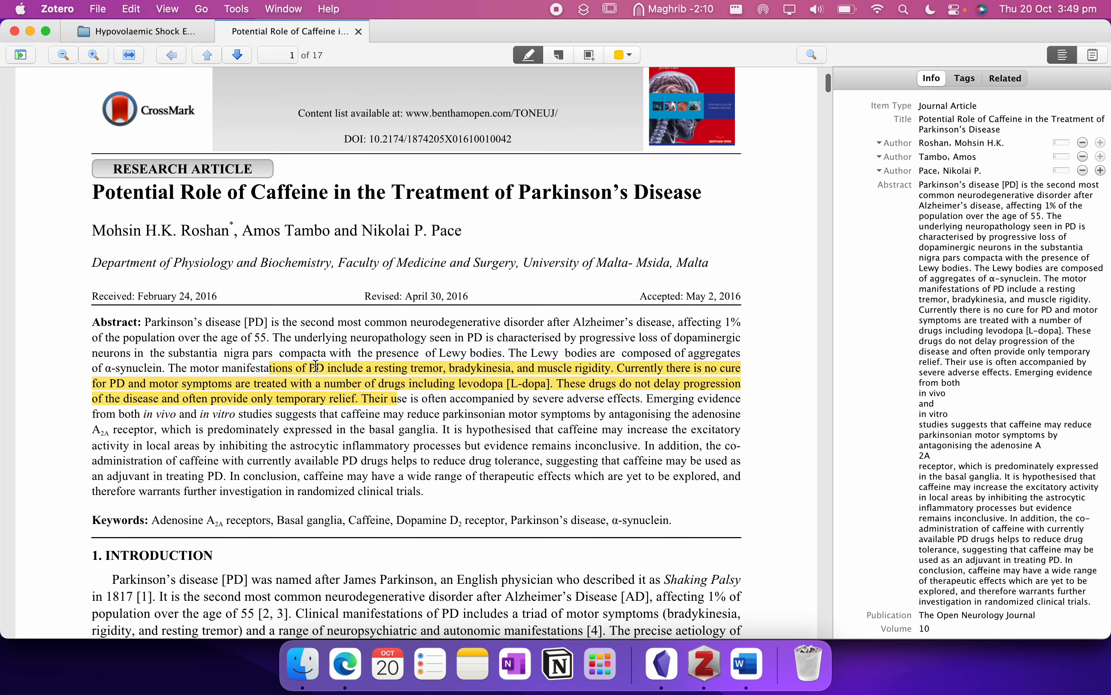
Return to the Zotero library, view the caffeine article's PDF in Edge and go back through Zotero to Word.
left_click(160, 34)
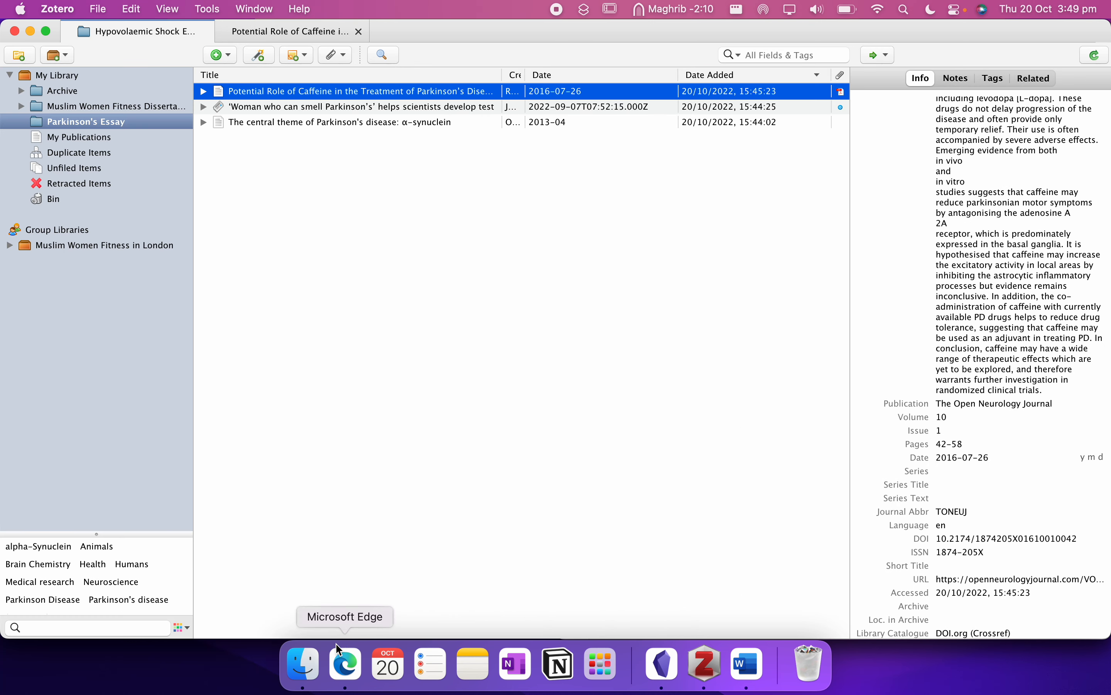
left_click(346, 664)
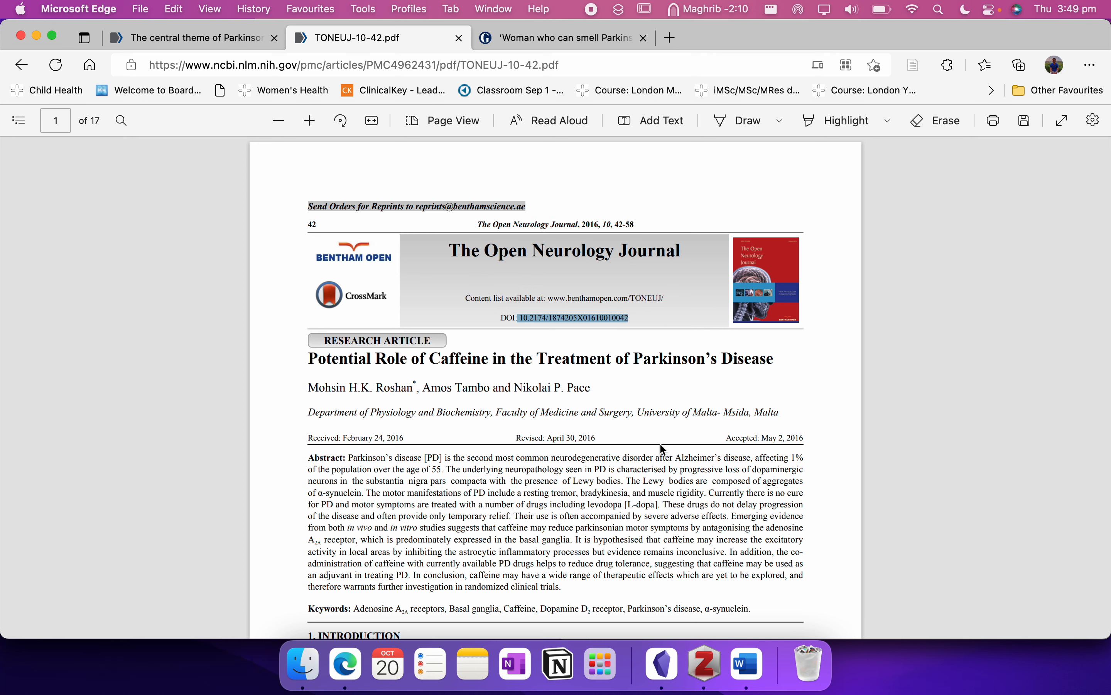
left_click(705, 666)
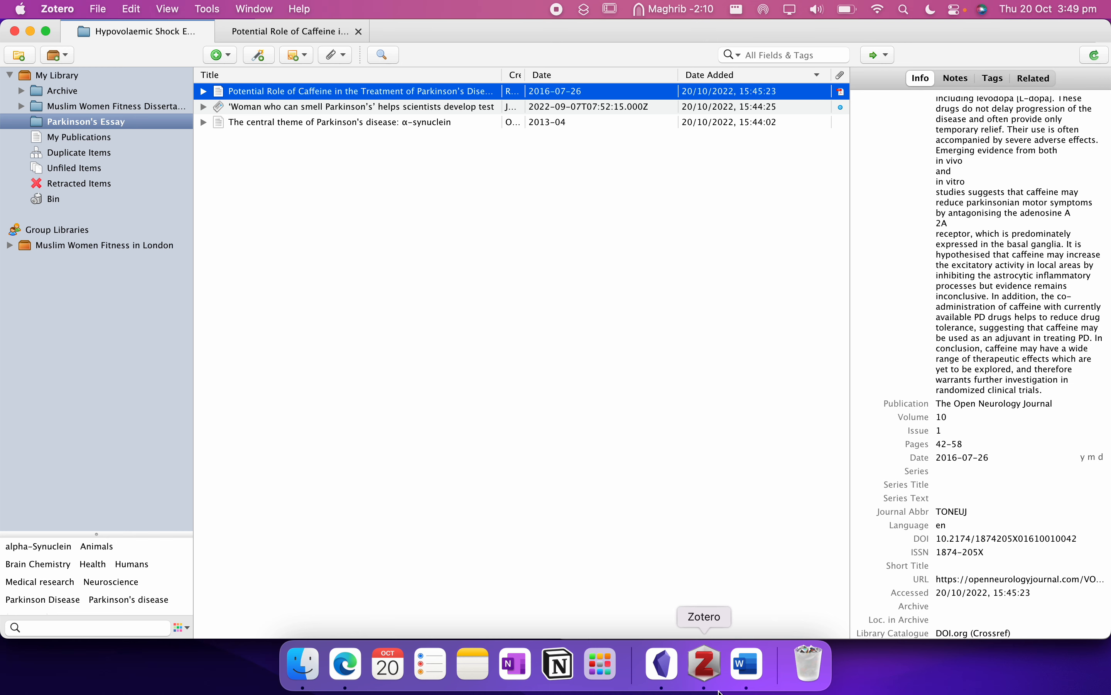
left_click(747, 665)
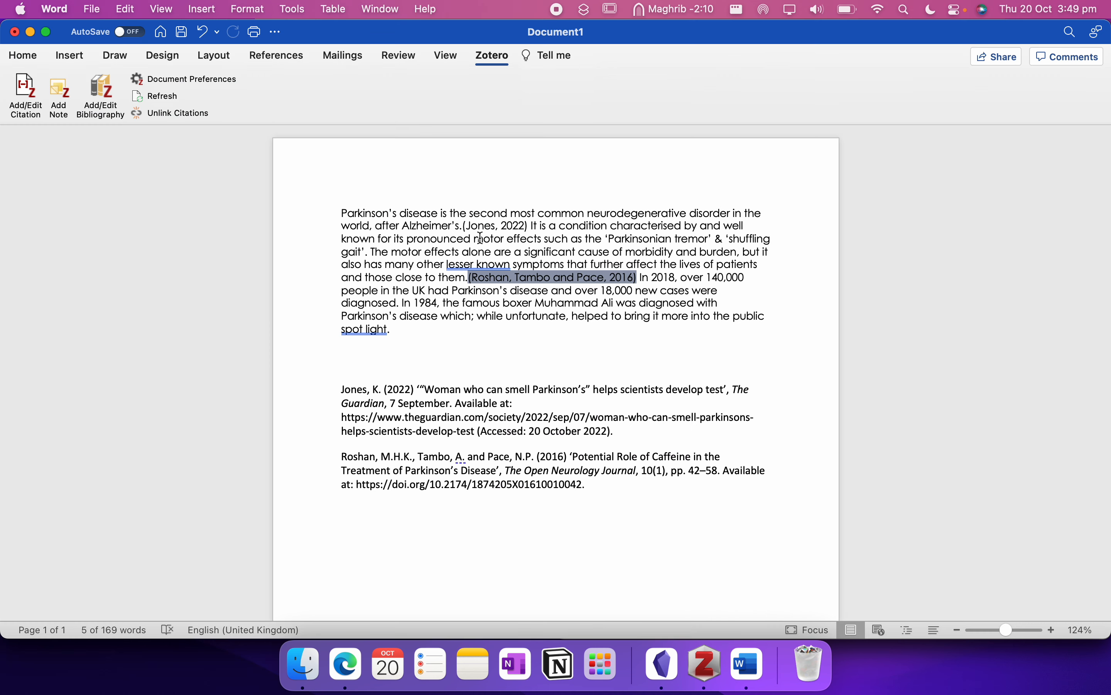
Try to insert a citation of the Guardian article, found with "guardian", on the blank line below the essay paragraph.
left_click(437, 357)
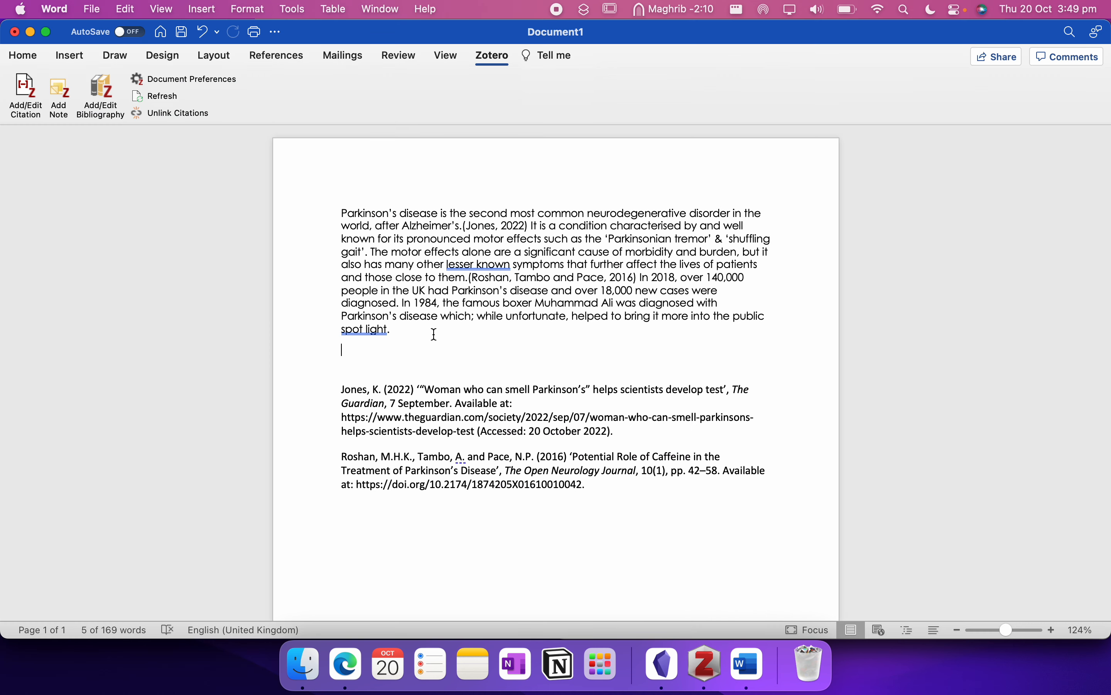
left_click(25, 92)
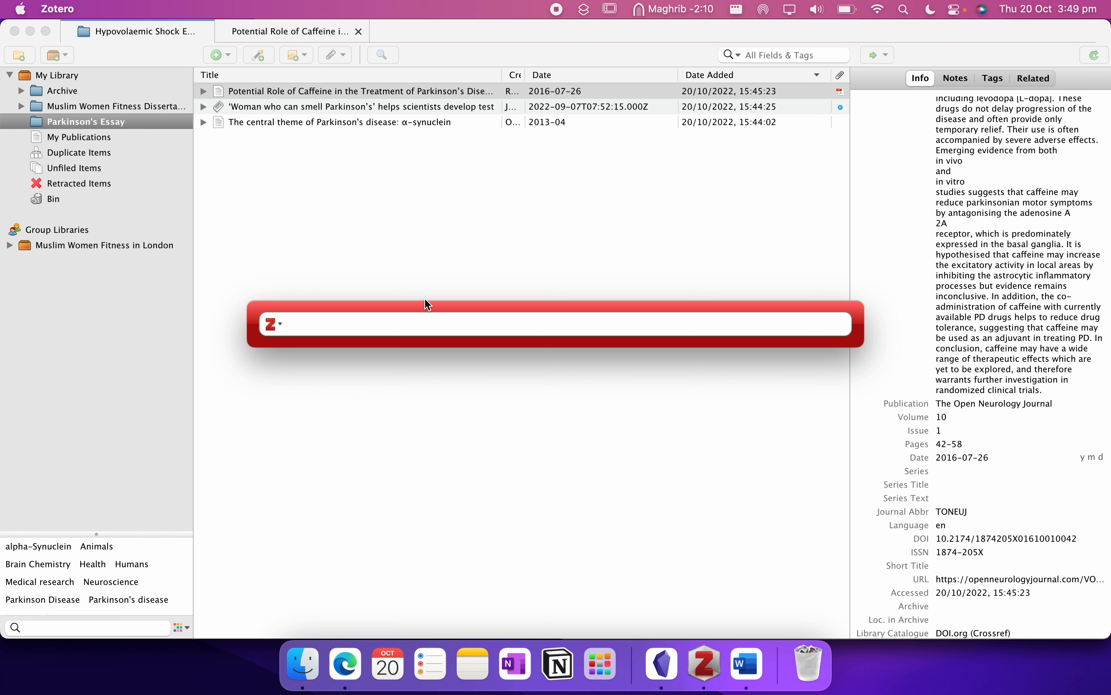
type("guardian")
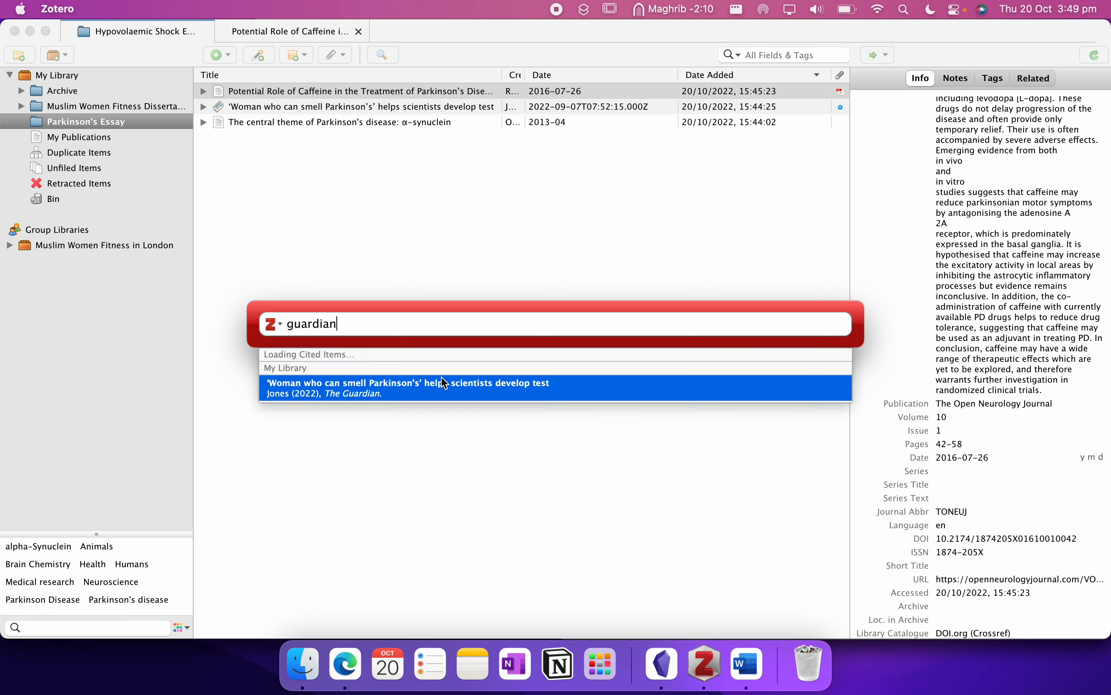
left_click(444, 383)
key("Return")
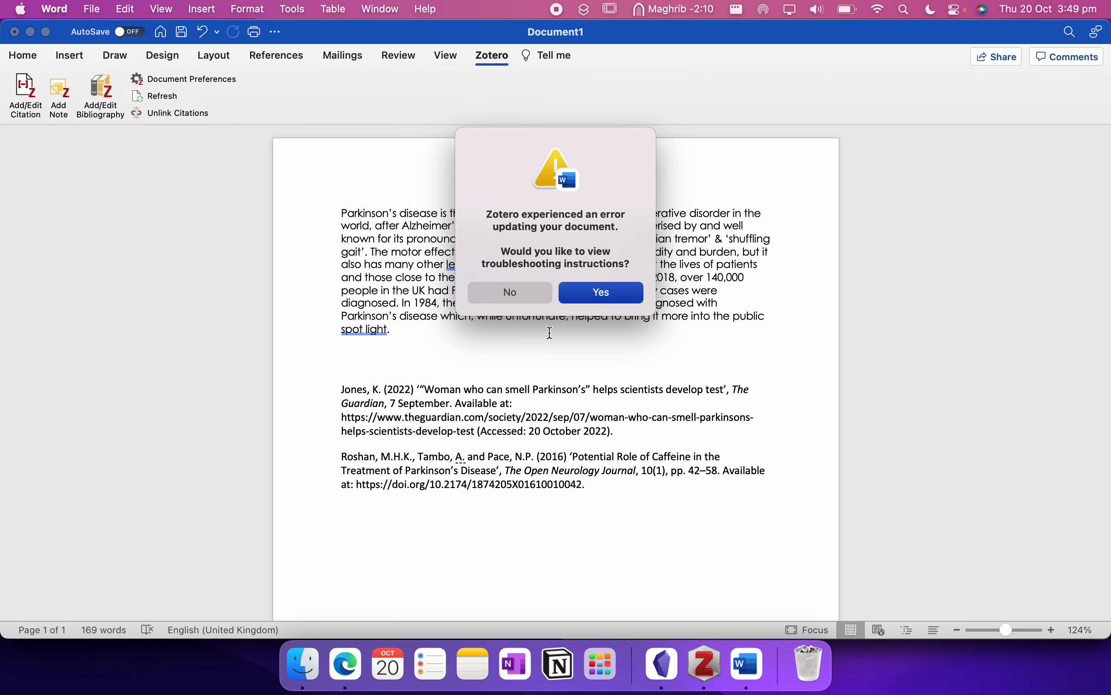
View Zotero's troubleshooting instructions for the document update error in Edge and return through Word to the Zotero library.
left_click(619, 295)
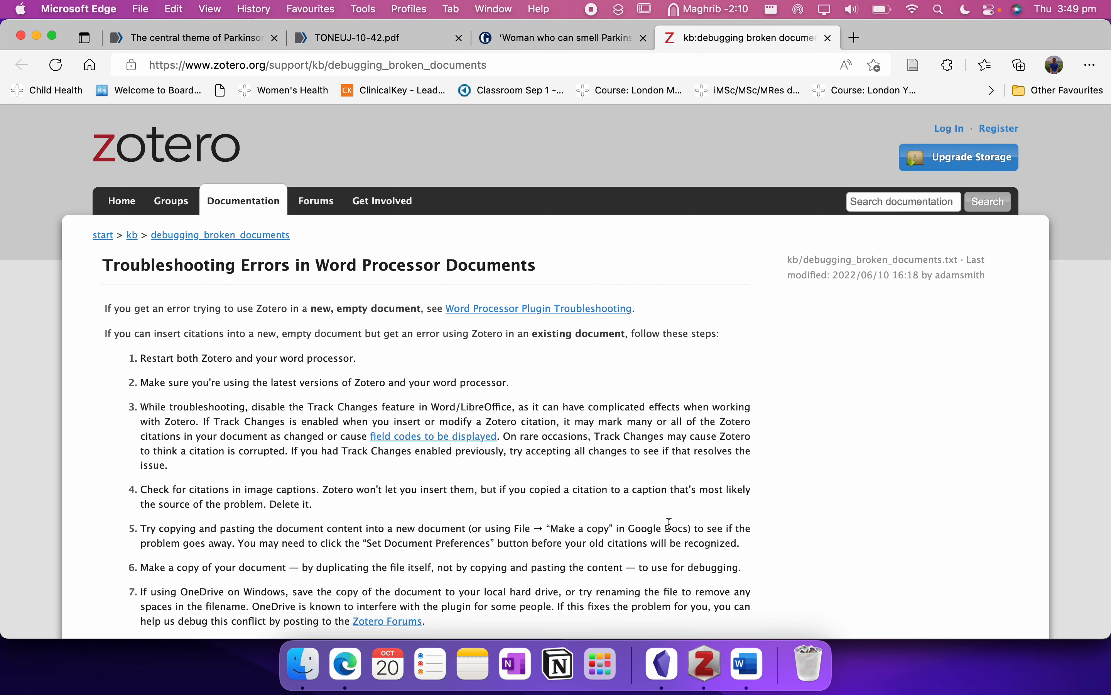
left_click(747, 665)
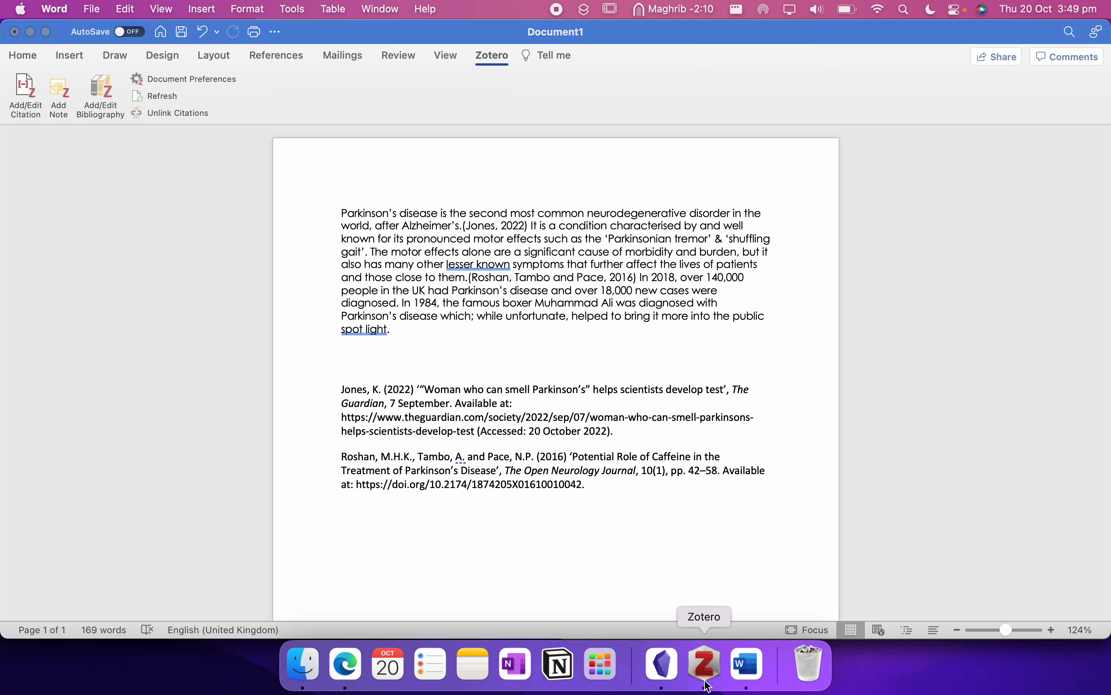
left_click(705, 665)
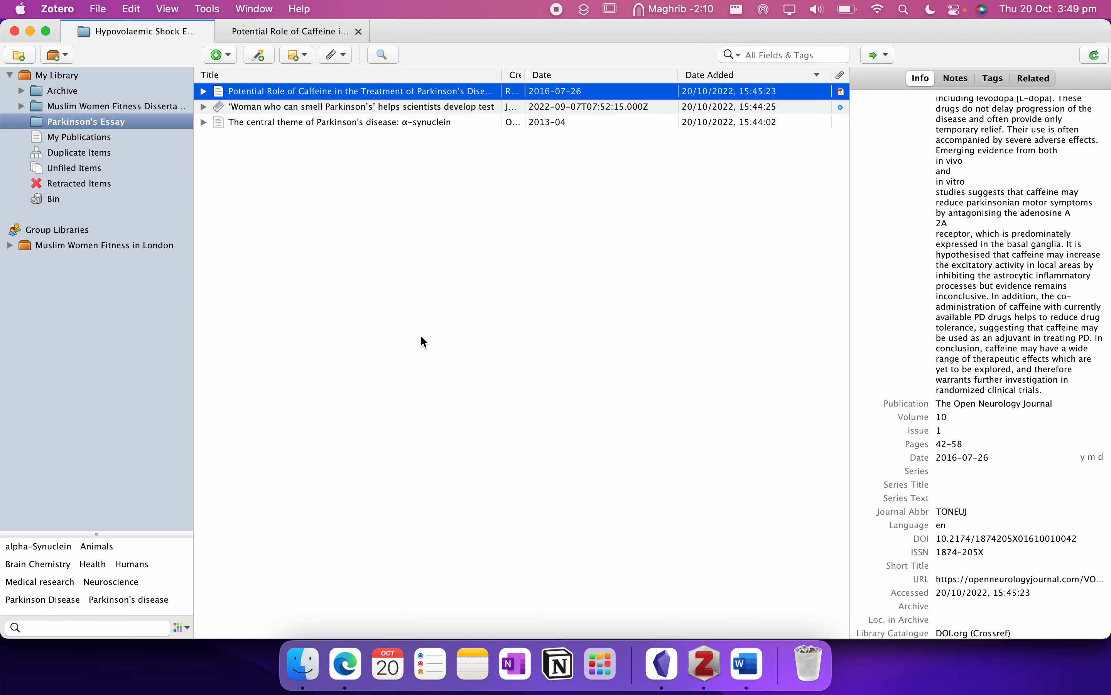
Look through the options for adding new items and attachments in Zotero, including the attachment options for the α-synuclein article.
left_click(220, 55)
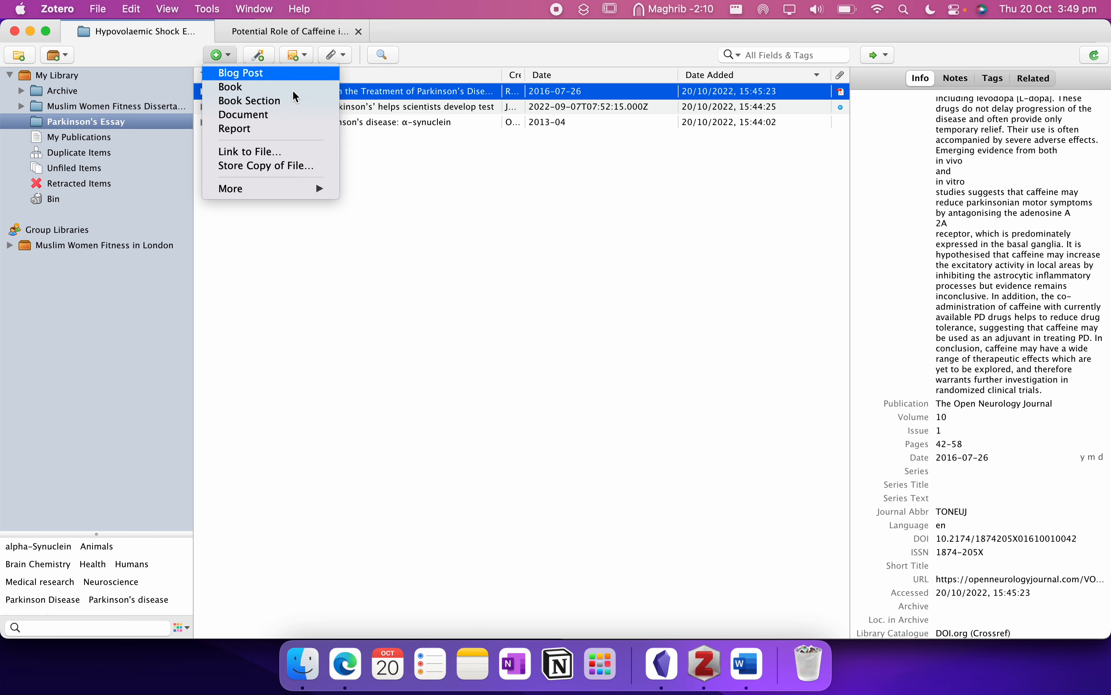
left_click(304, 60)
left_click(334, 53)
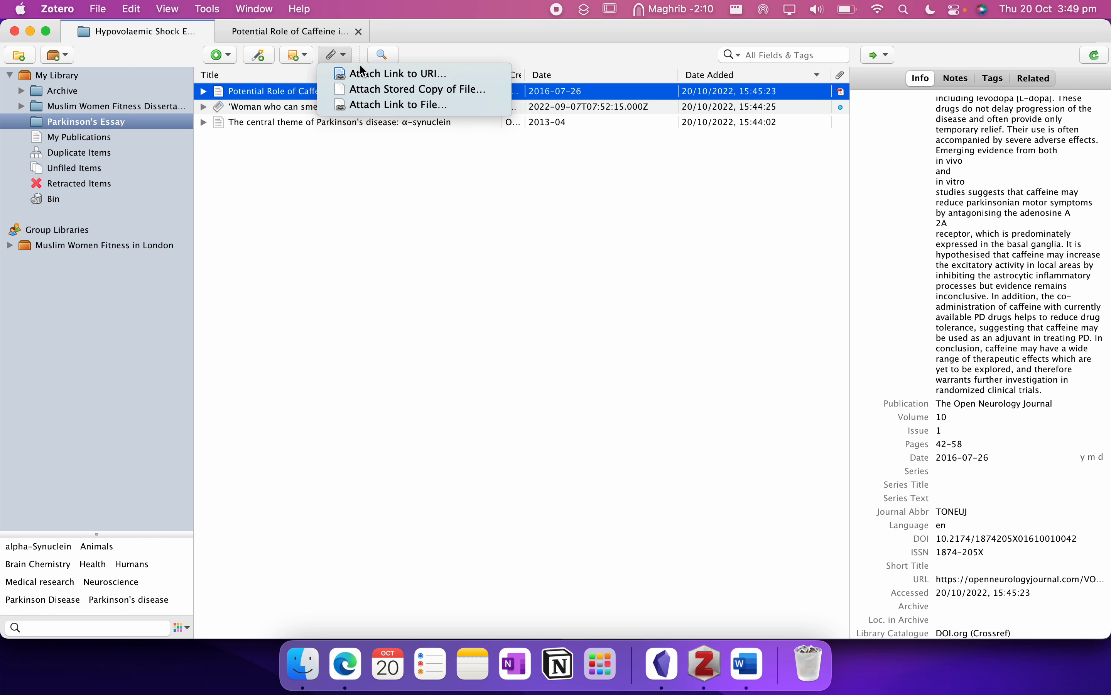
left_click(457, 165)
left_click(526, 122)
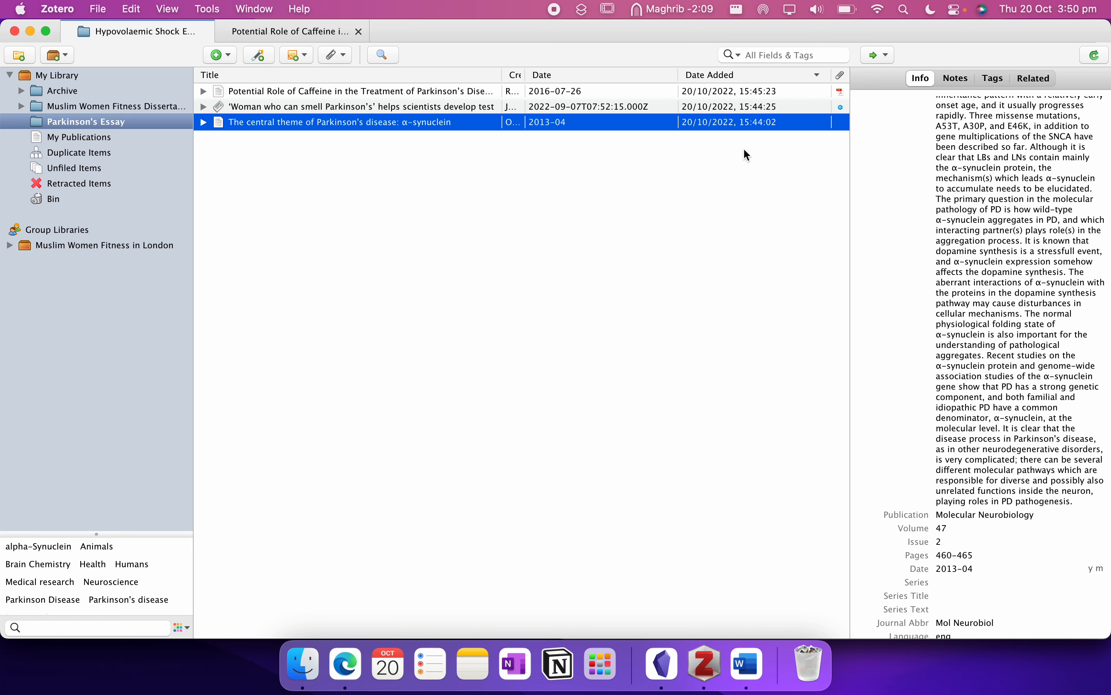
left_click(346, 55)
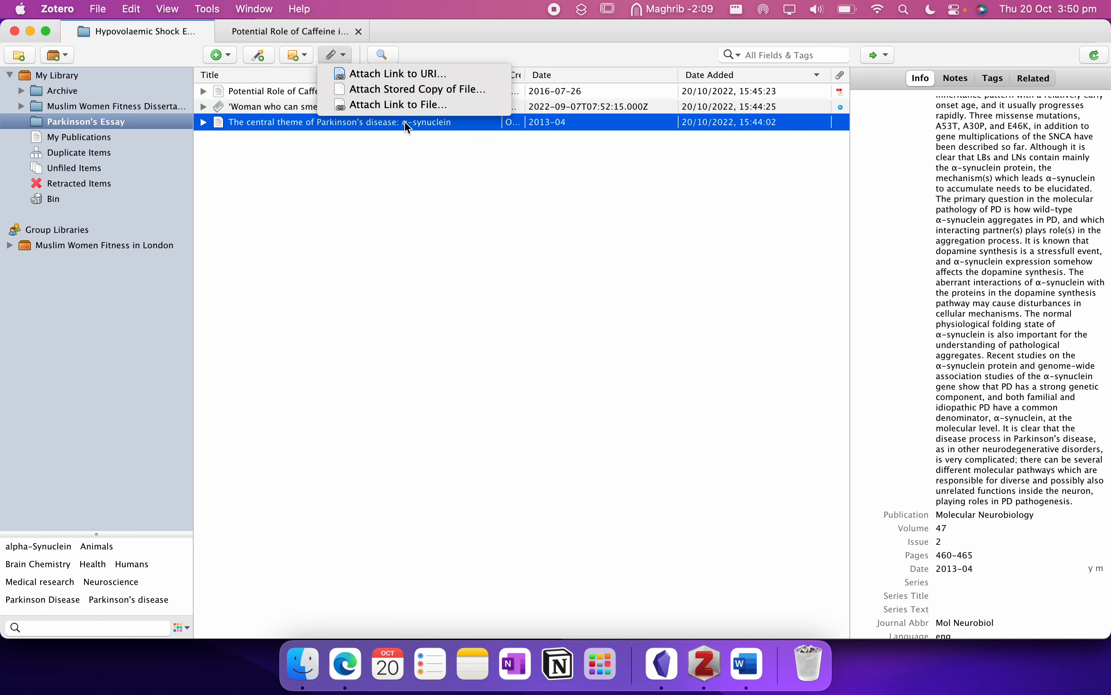
left_click(375, 126)
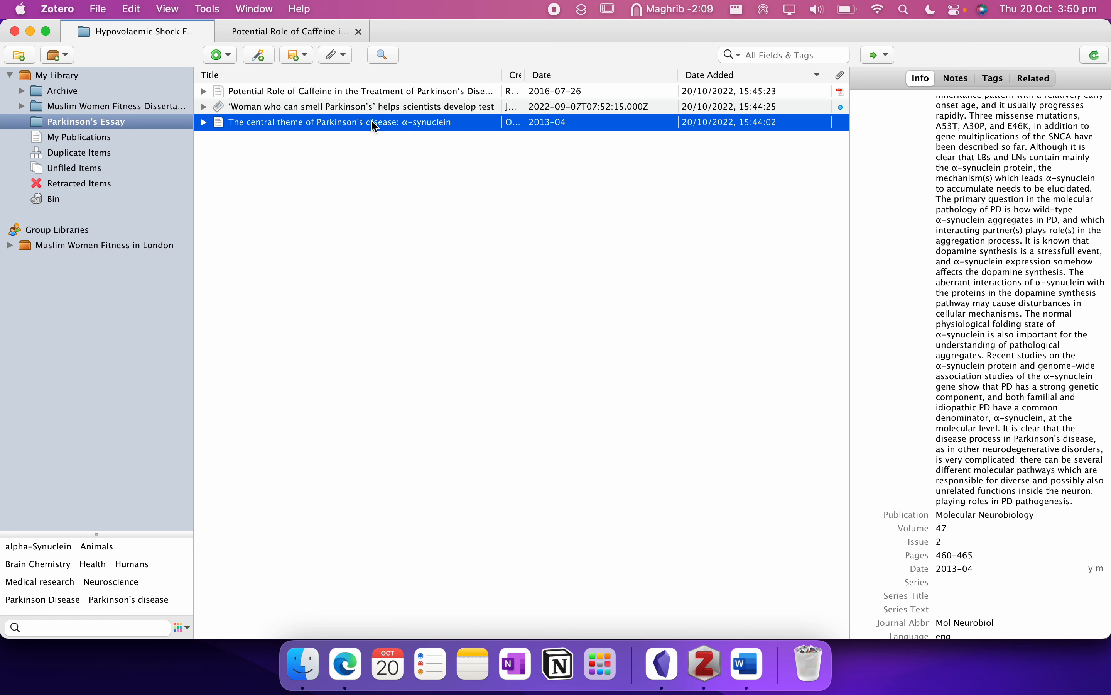